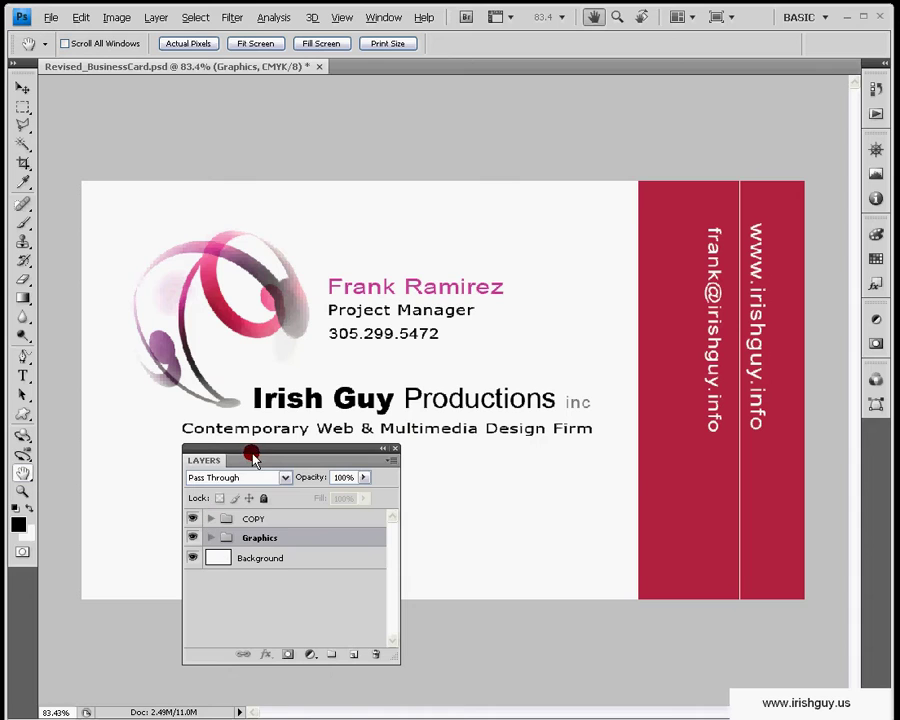
# Enlarge the floating Layers panel, expand the COPY group and place the panel over the card's red band
pyautogui.moveTo(254, 455); pyautogui.dragTo(540, 142)
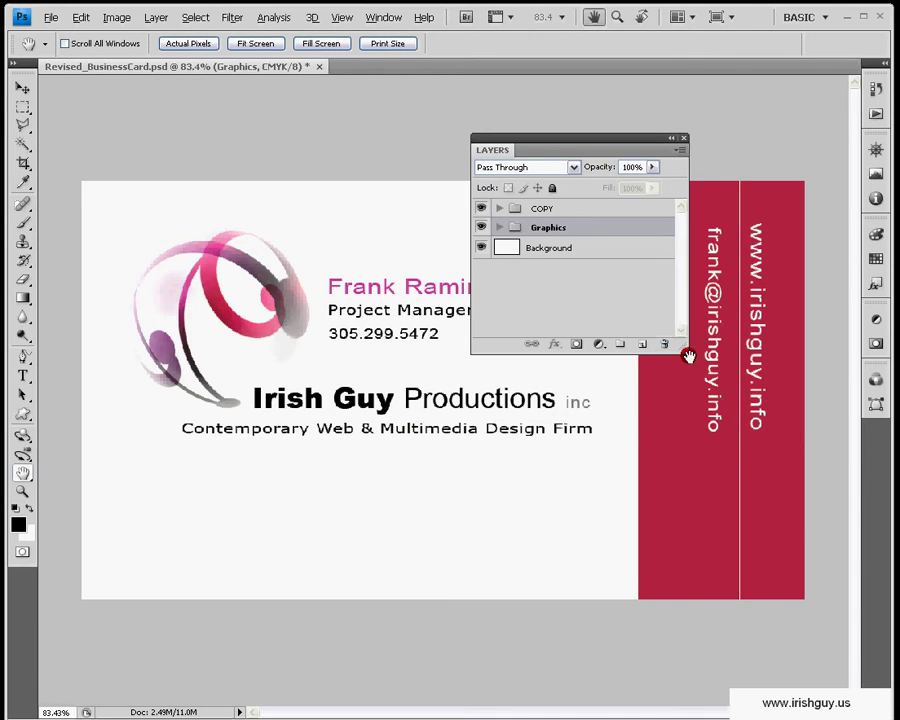
pyautogui.moveTo(684, 351); pyautogui.dragTo(566, 91)
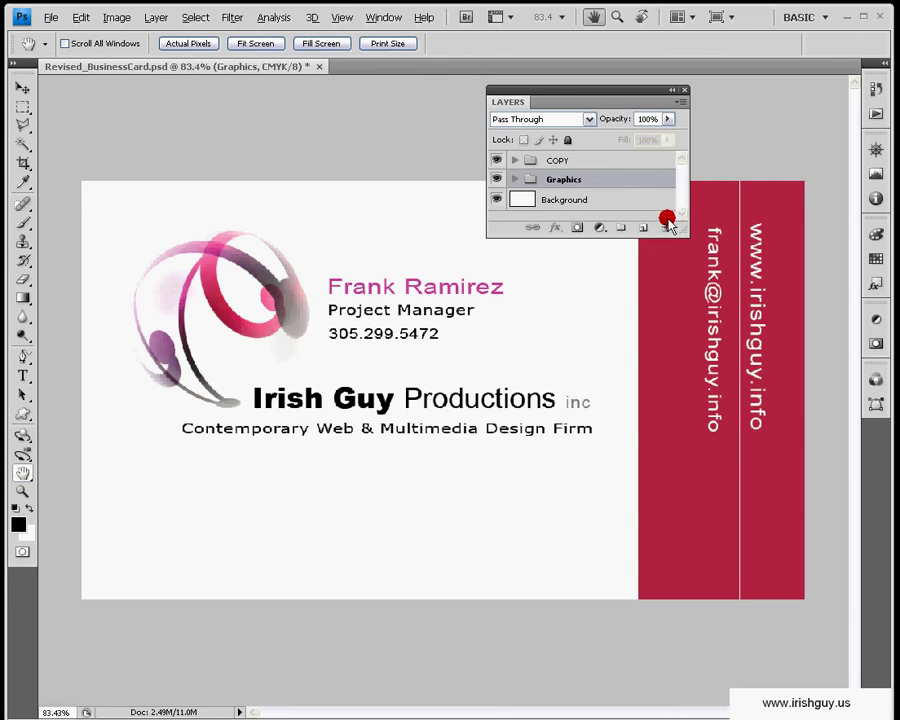
pyautogui.moveTo(685, 232); pyautogui.dragTo(710, 466)
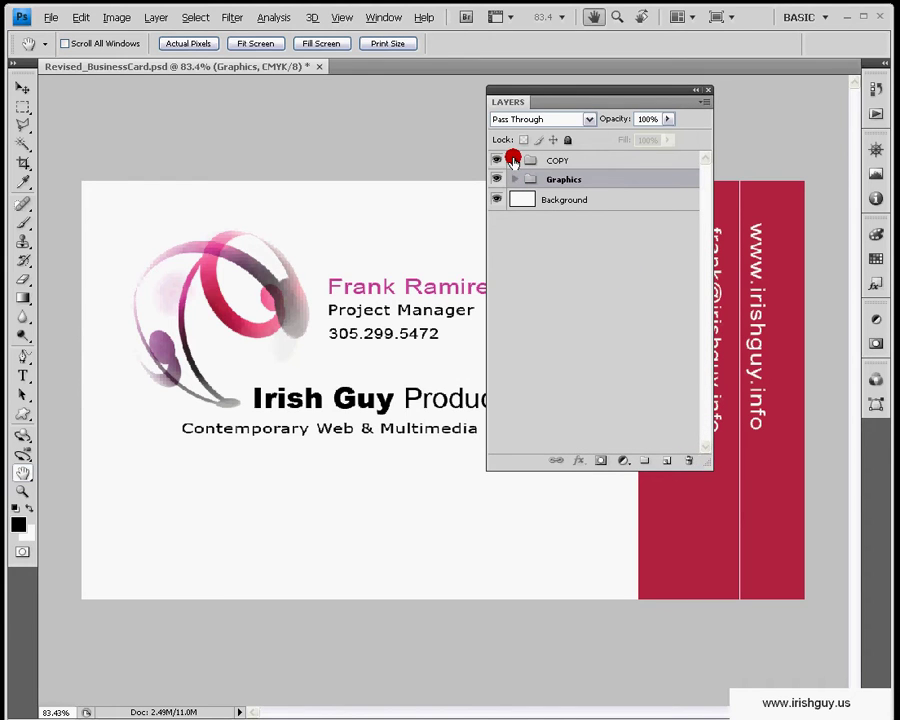
pyautogui.click(514, 160)
pyautogui.moveTo(581, 77); pyautogui.dragTo(694, 200)
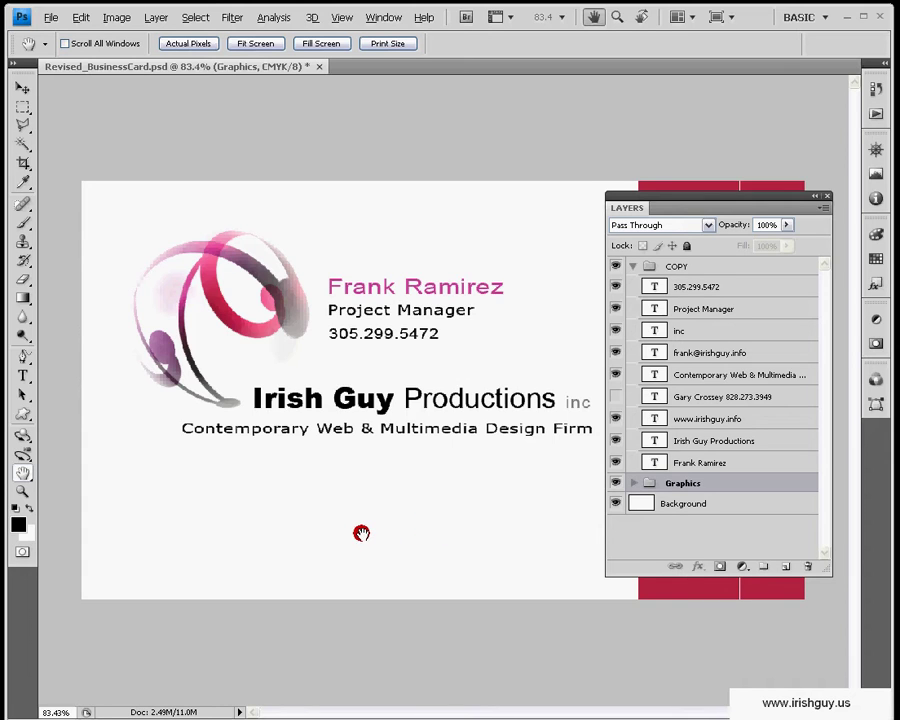
# Preview the business card in full screen mode with all panels hidden and return to the standard screen mode
pyautogui.press('f')
pyautogui.moveTo(401, 518); pyautogui.dragTo(339, 466)
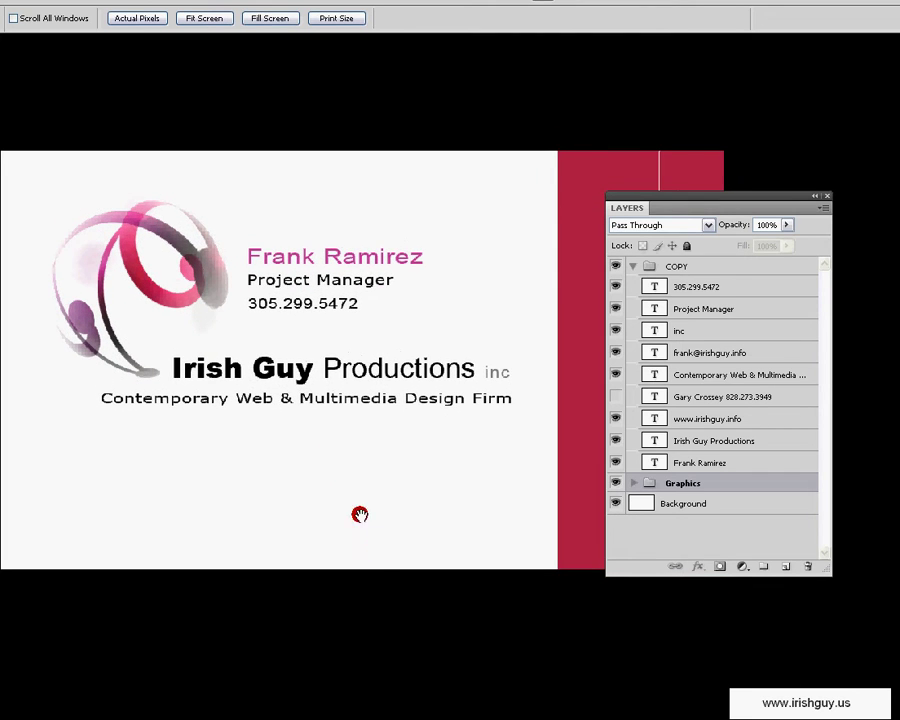
pyautogui.press('Tab')
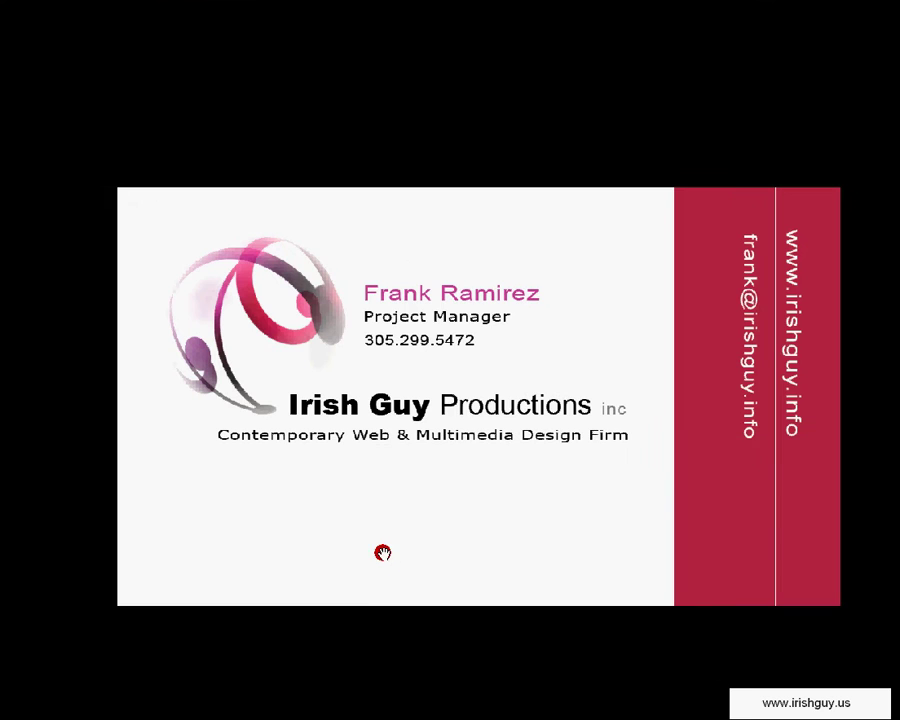
pyautogui.press('f')
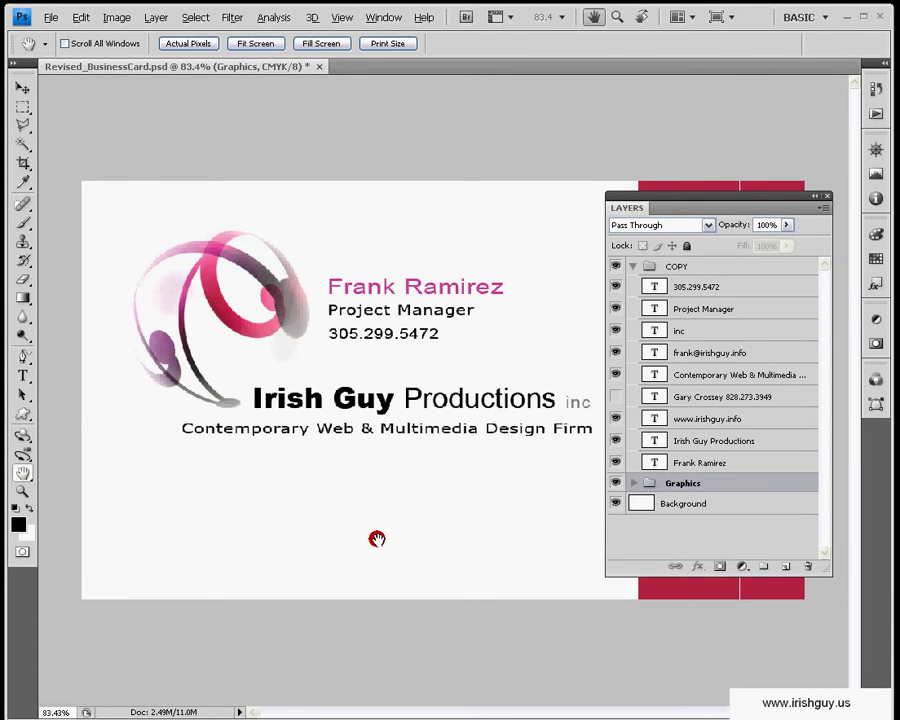
# Toggle the visibility of the phone number, Project Manager, e-mail and tagline text layers to identify each one on the card
pyautogui.moveTo(658, 197)
pyautogui.mouseDown()
pyautogui.moveTo(685, 195)
pyautogui.moveTo(672, 200)
pyautogui.mouseUp()
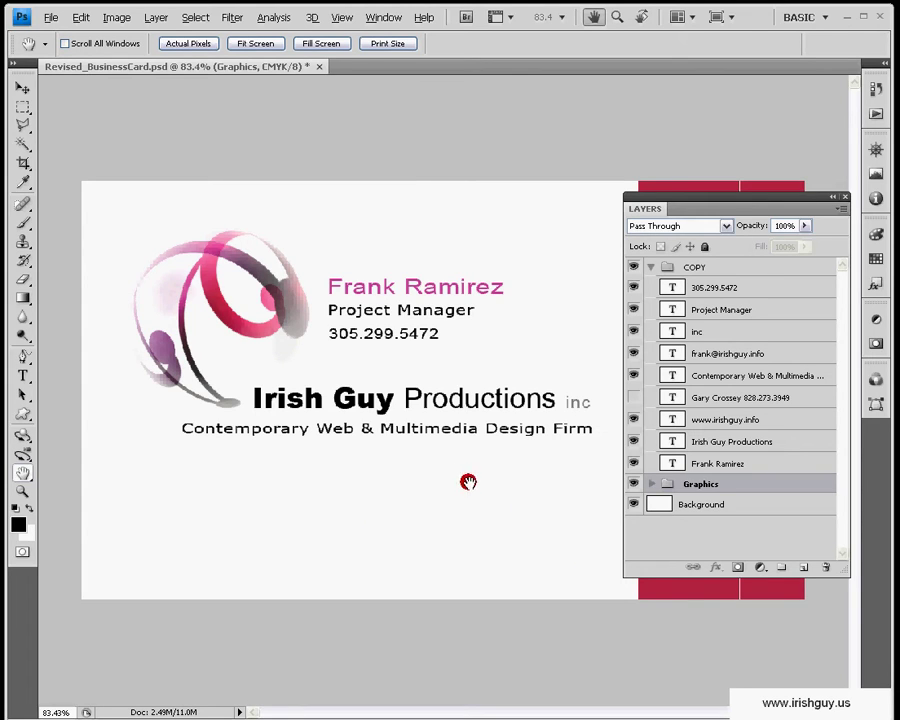
pyautogui.moveTo(681, 195); pyautogui.dragTo(679, 191)
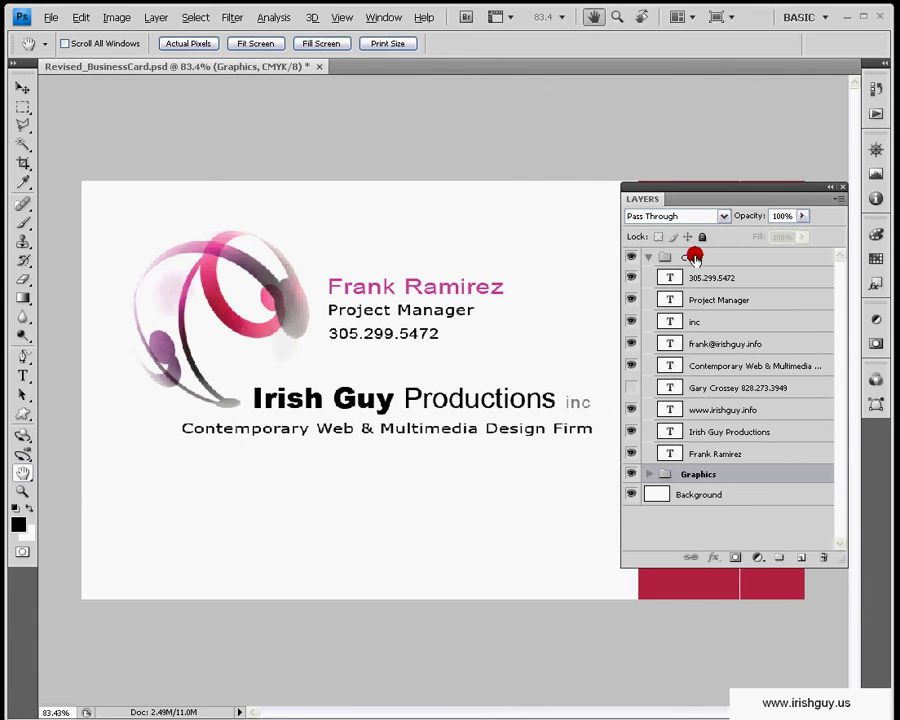
pyautogui.click(631, 278)
pyautogui.click(631, 278)
pyautogui.click(630, 300)
pyautogui.click(630, 300)
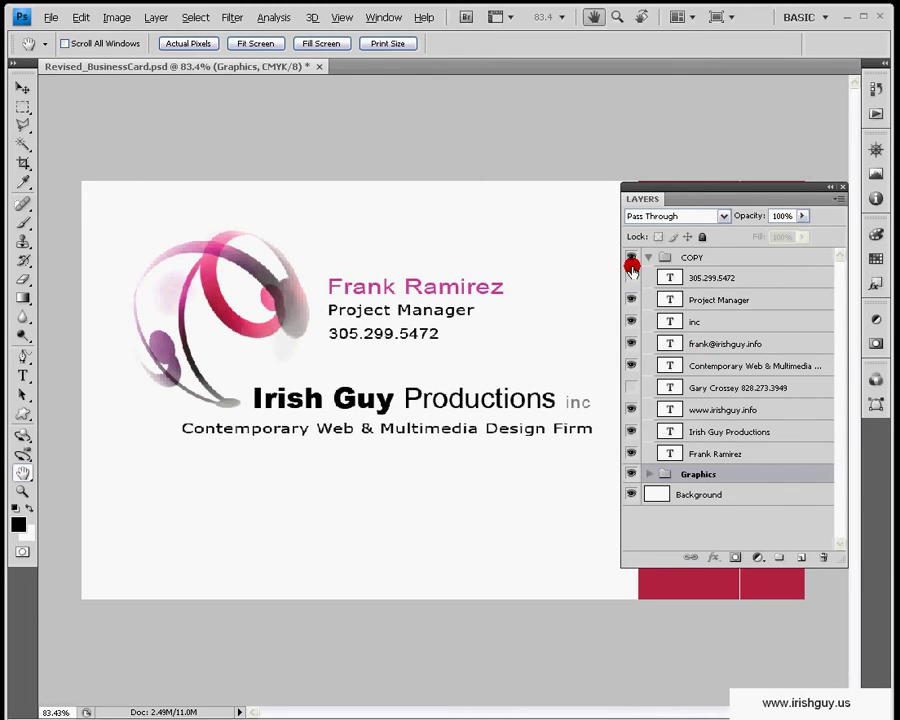
pyautogui.click(630, 279)
pyautogui.click(631, 278)
pyautogui.click(630, 343)
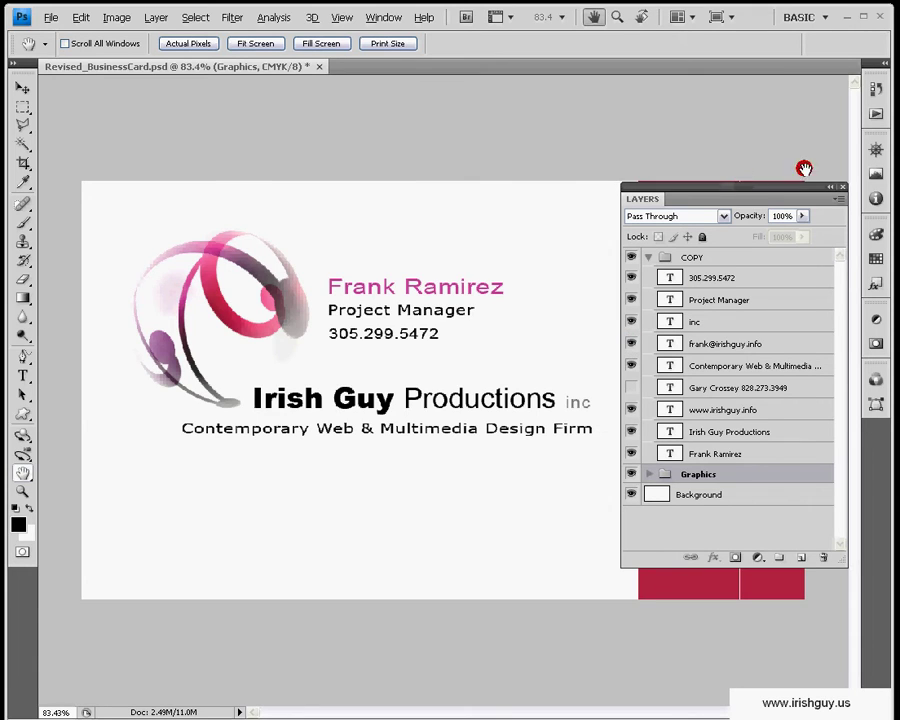
pyautogui.click(627, 368)
pyautogui.click(627, 368)
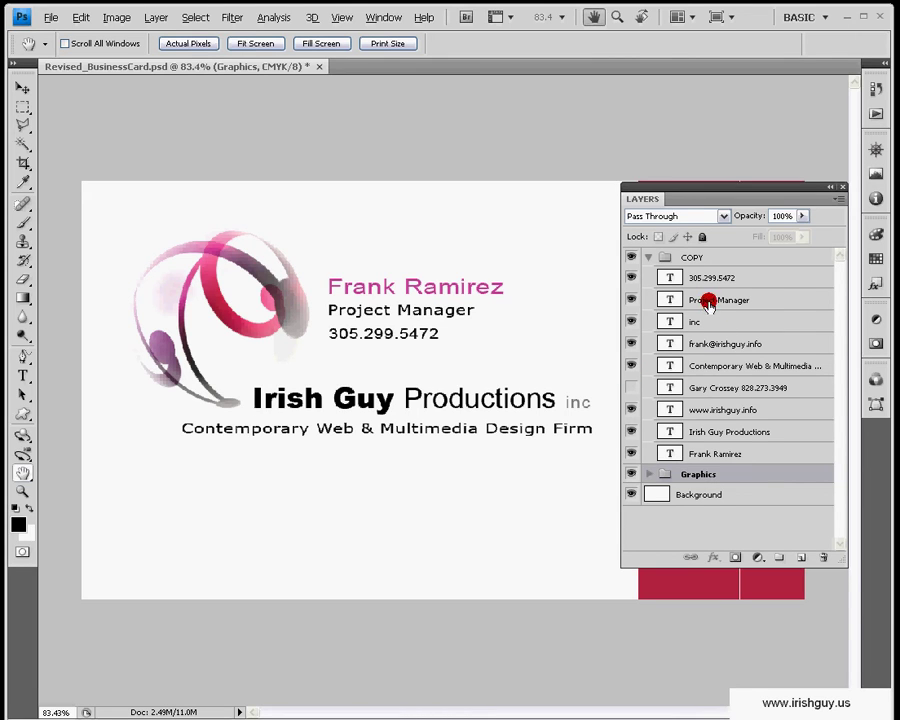
# Toggle the card holder's name layer and locate the Project Manager and phone number layers in the COPY group
pyautogui.click(712, 452)
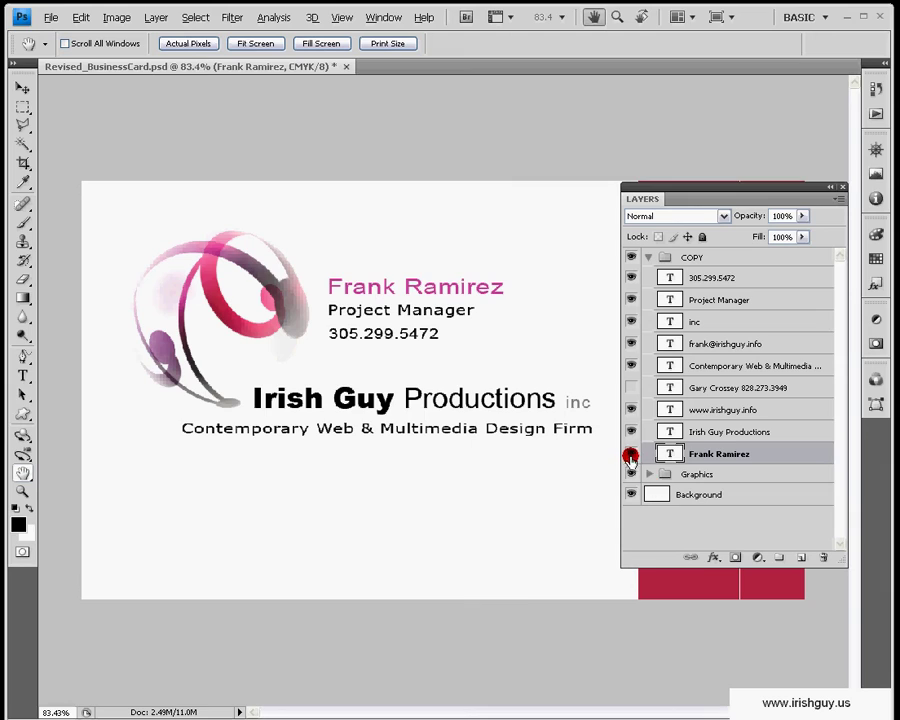
pyautogui.click(630, 453)
pyautogui.click(630, 453)
pyautogui.click(707, 297)
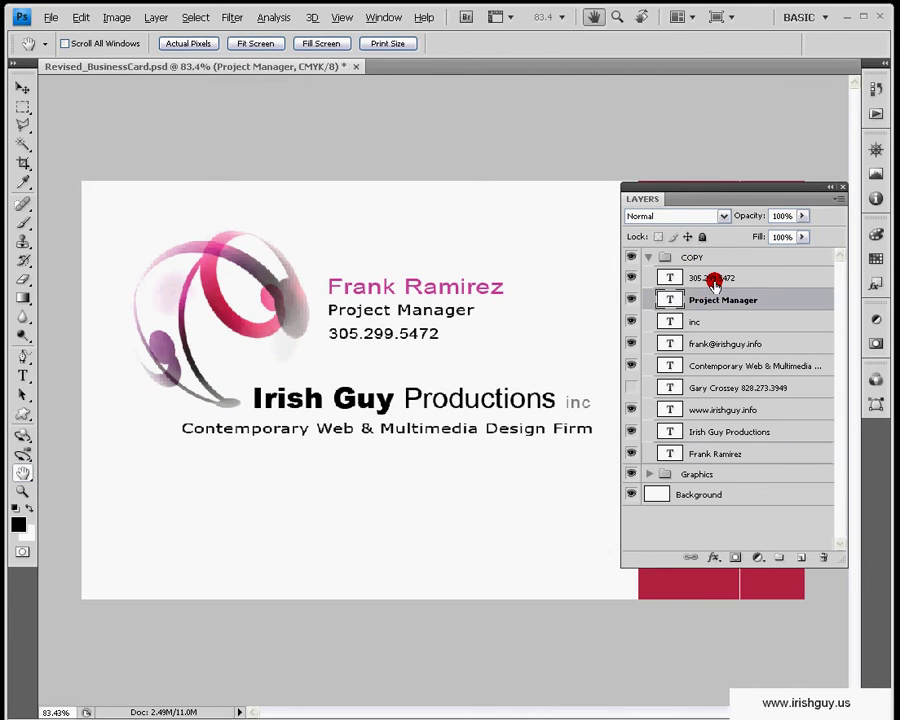
pyautogui.click(711, 276)
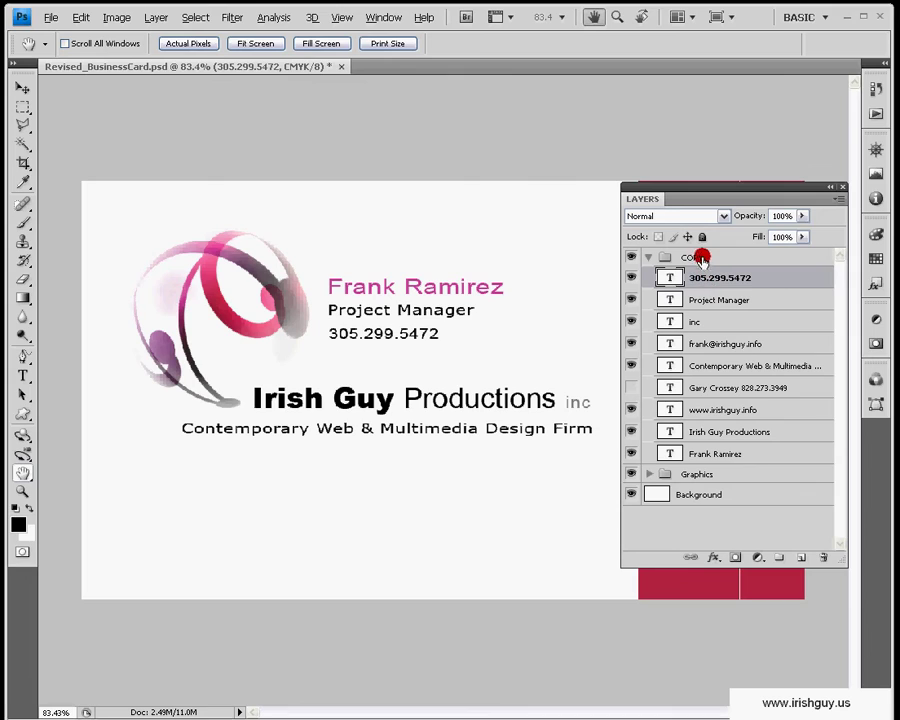
# Create a new layer group above COPY and name it with the card holder's first name followed by "Information"
pyautogui.click(694, 258)
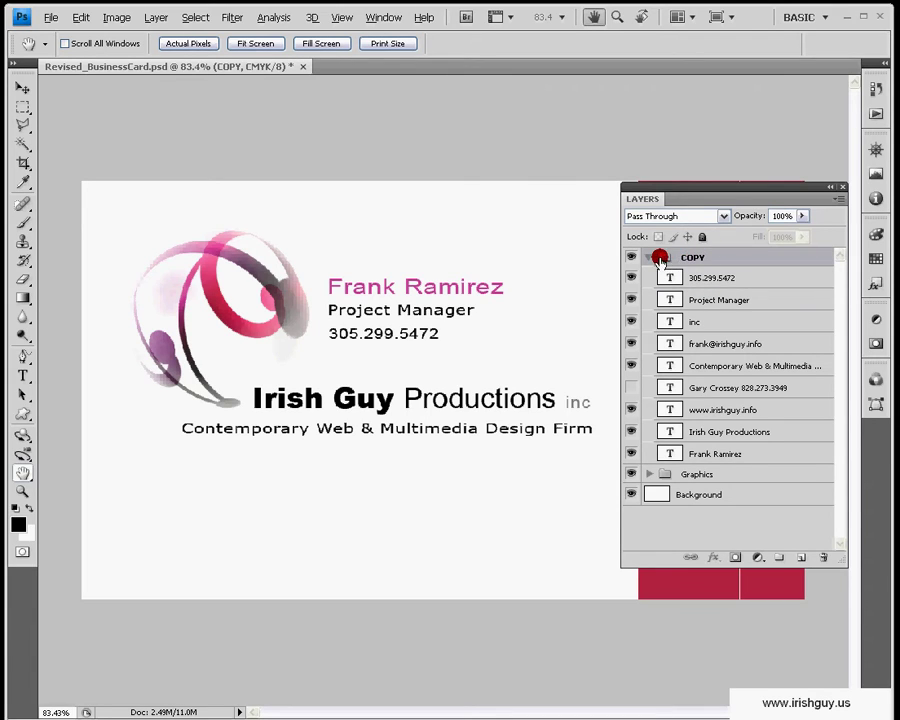
pyautogui.click(778, 558)
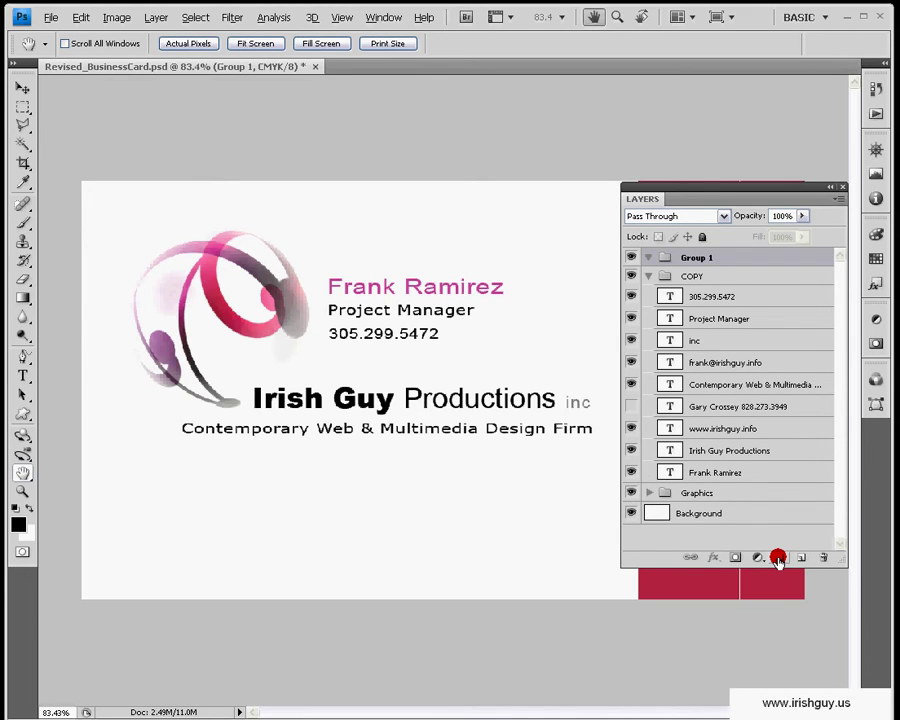
pyautogui.doubleClick(697, 258)
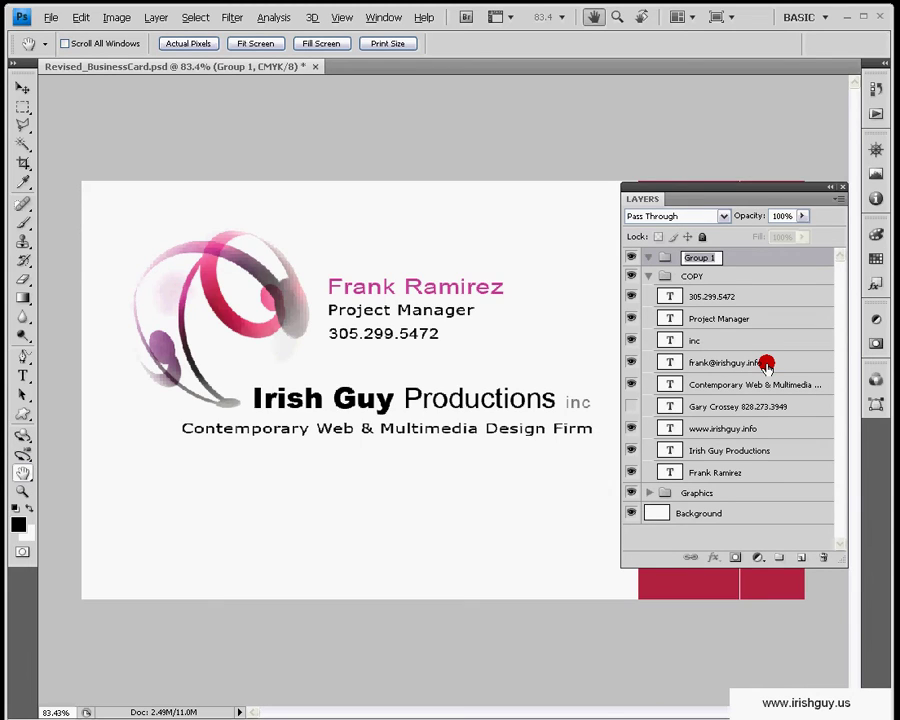
pyautogui.write('Frank Information')
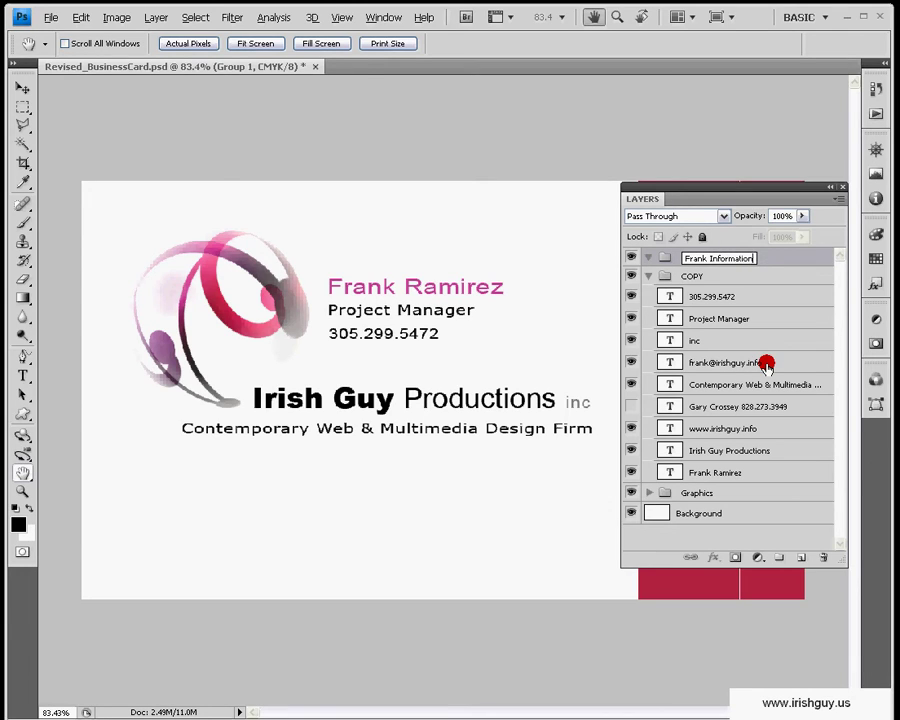
pyautogui.press('Return')
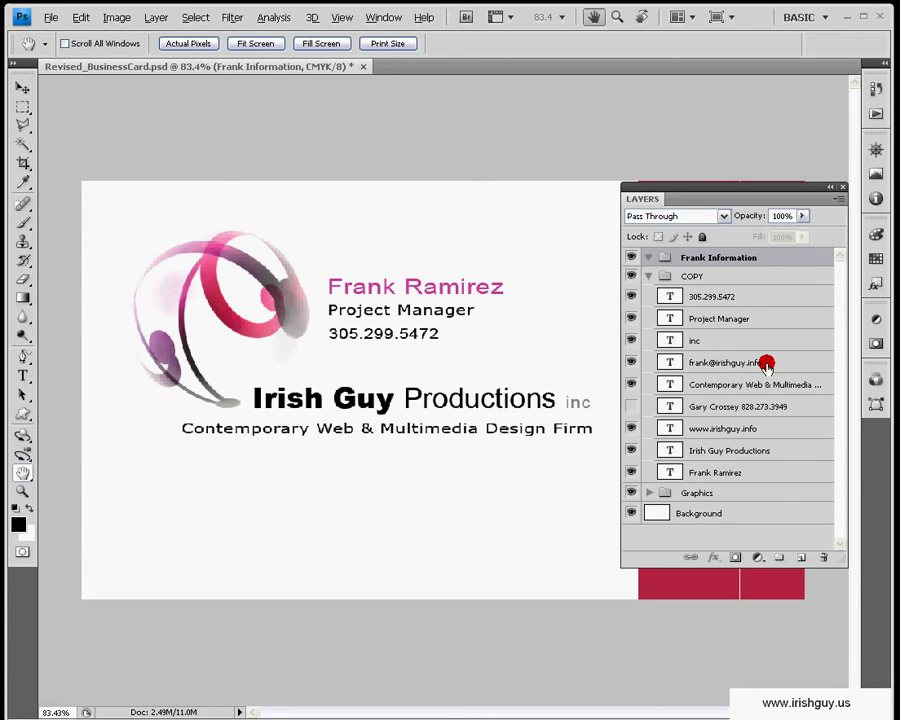
# Move the phone number, Project Manager and card holder's name layers from the COPY group into the new Information group
pyautogui.click(718, 294)
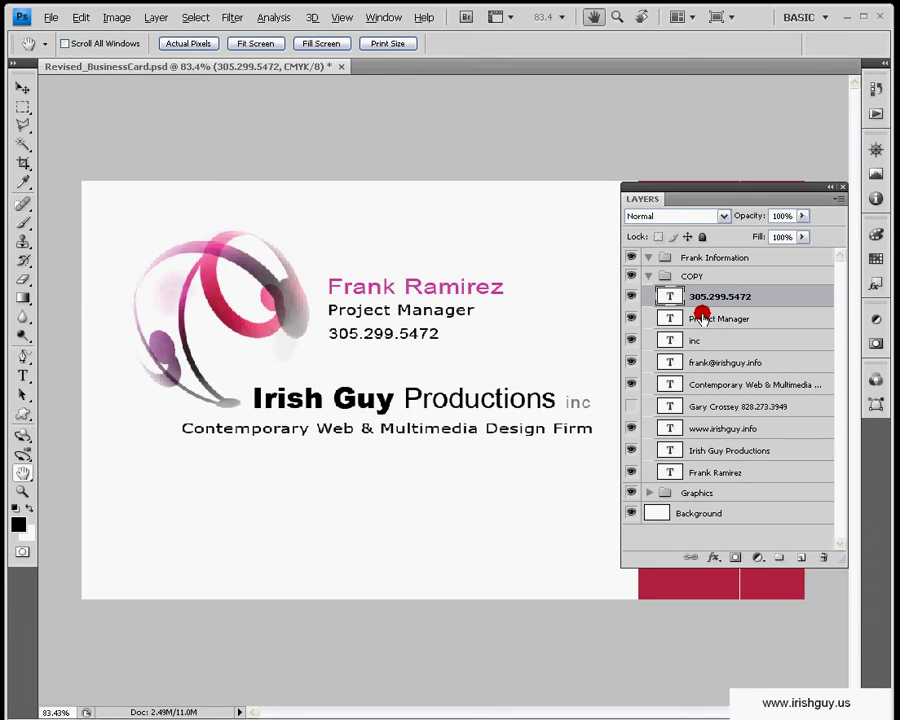
pyautogui.click(703, 316)
pyautogui.click(701, 472)
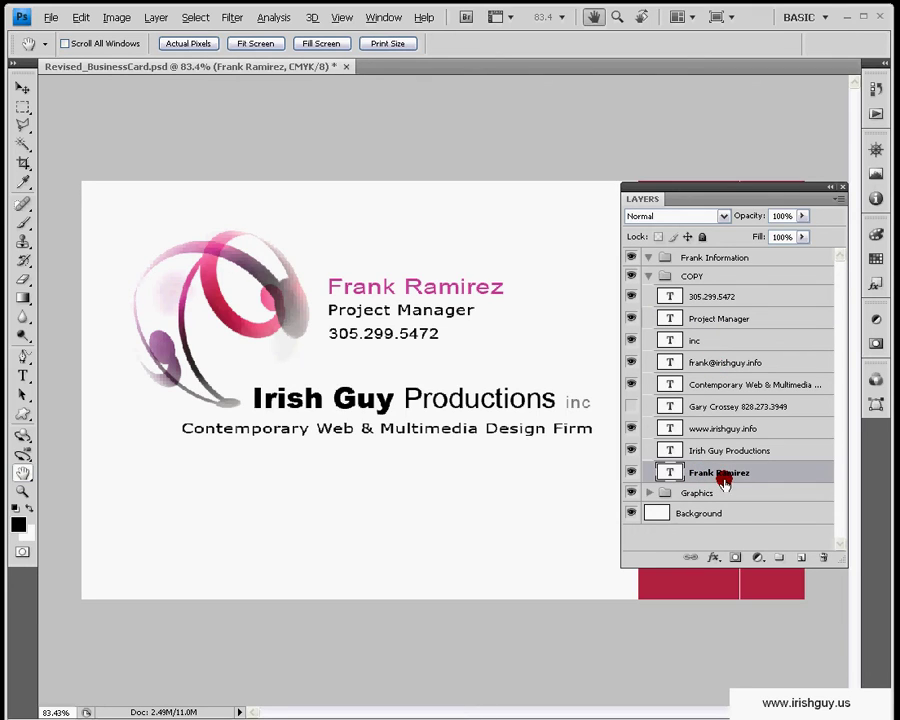
pyautogui.click(694, 258)
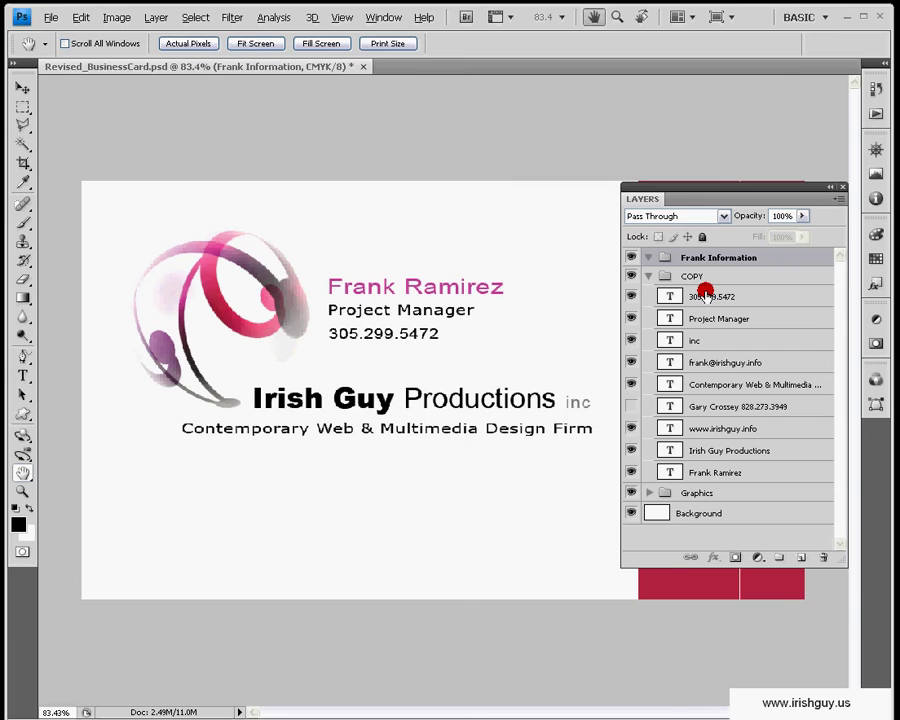
pyautogui.click(707, 297)
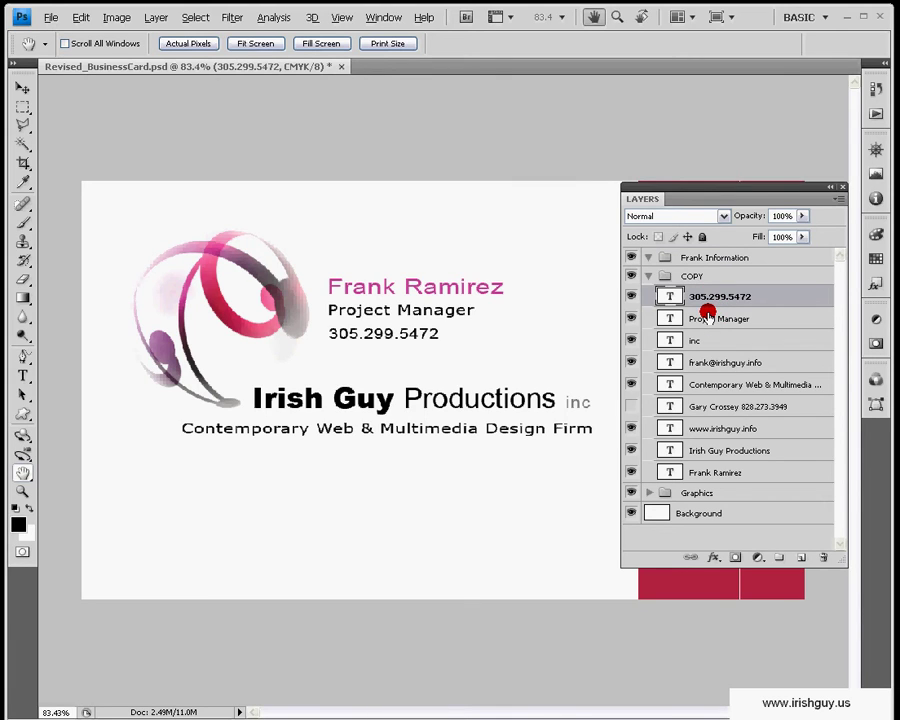
pyautogui.keyDown('shift'); pyautogui.click(724, 318); pyautogui.keyUp('shift')
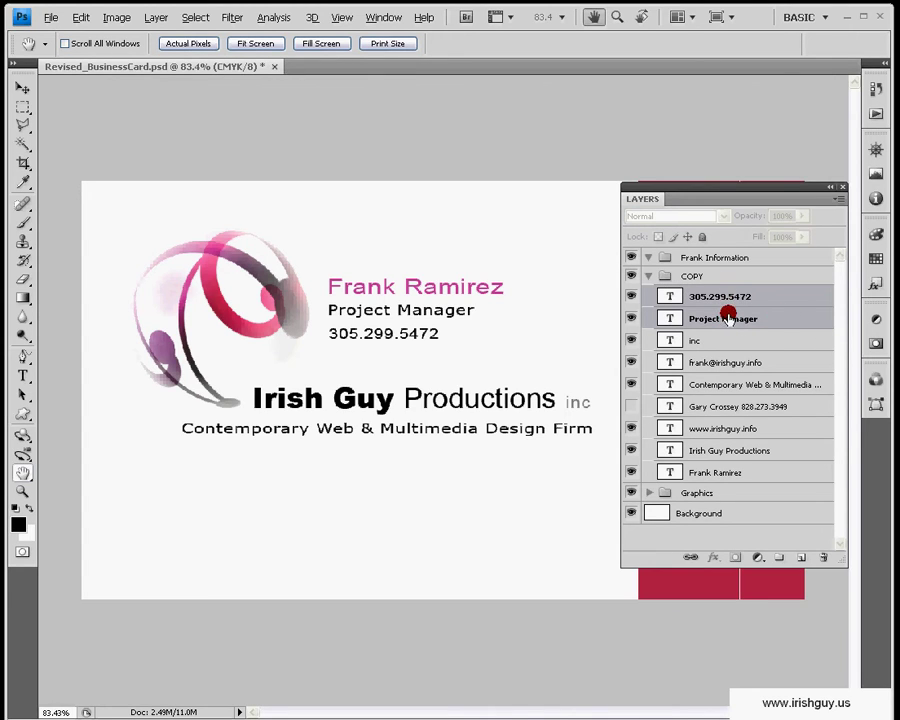
pyautogui.keyDown('ctrl'); pyautogui.click(735, 472); pyautogui.keyUp('ctrl')
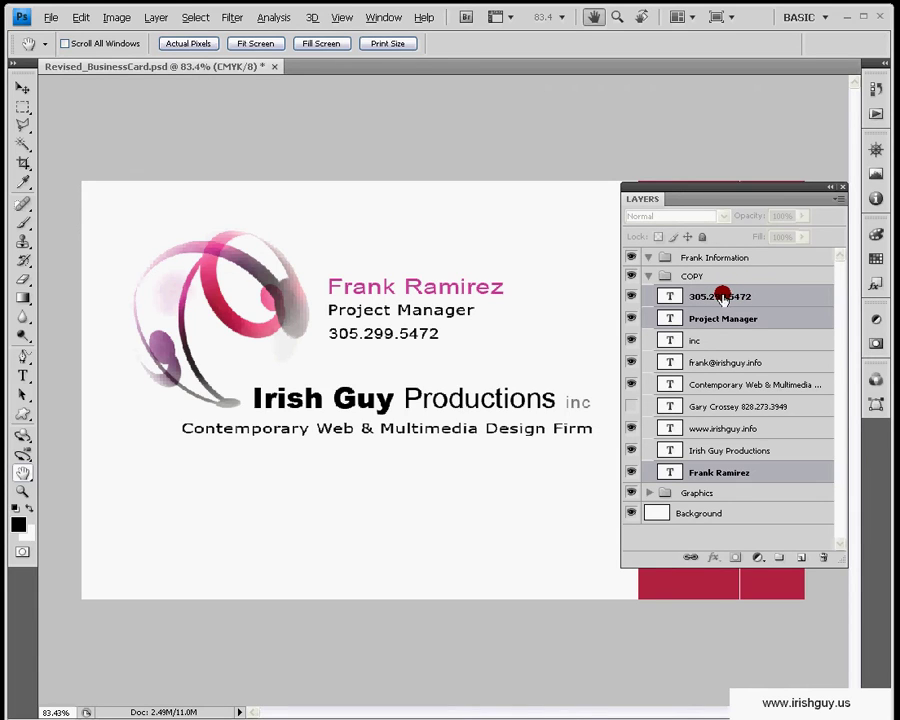
pyautogui.moveTo(721, 297); pyautogui.dragTo(708, 258)
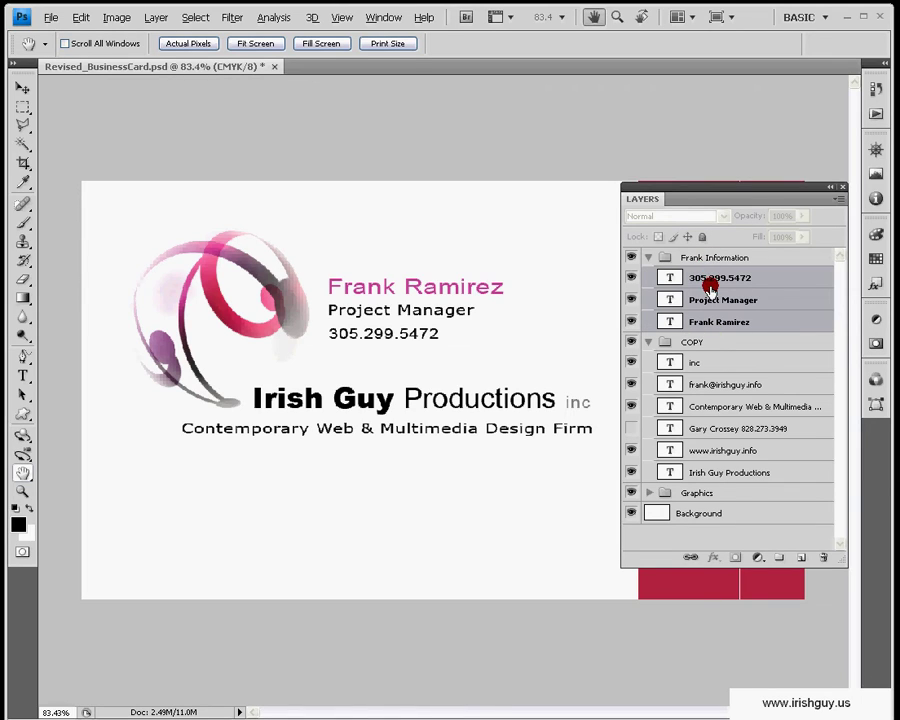
# Toggle the Information group's visibility off and on to check which card text it contains
pyautogui.click(631, 258)
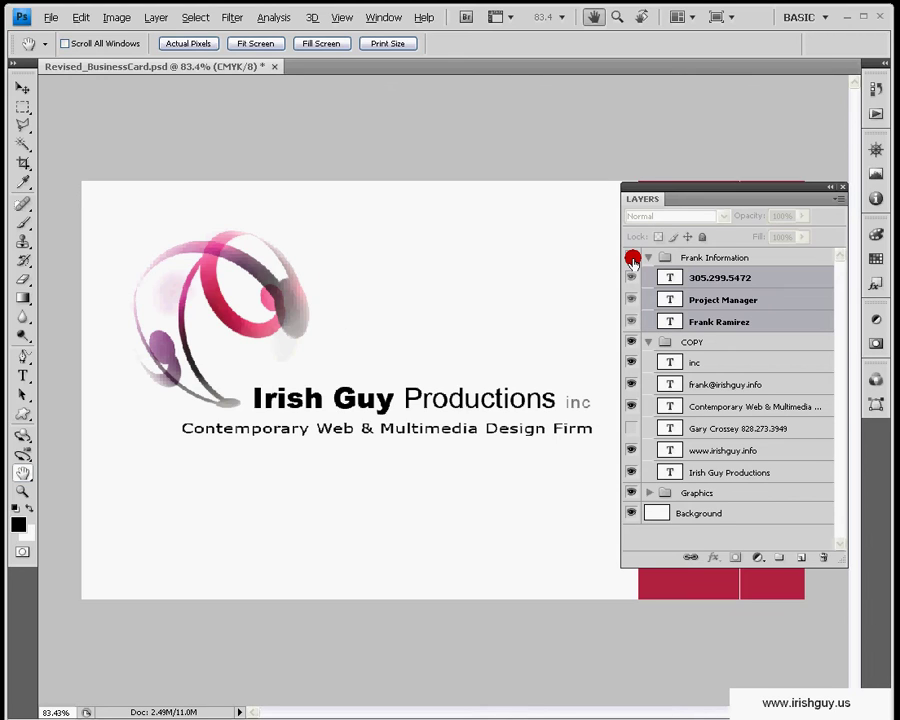
pyautogui.click(630, 259)
pyautogui.click(630, 259)
pyautogui.click(630, 259)
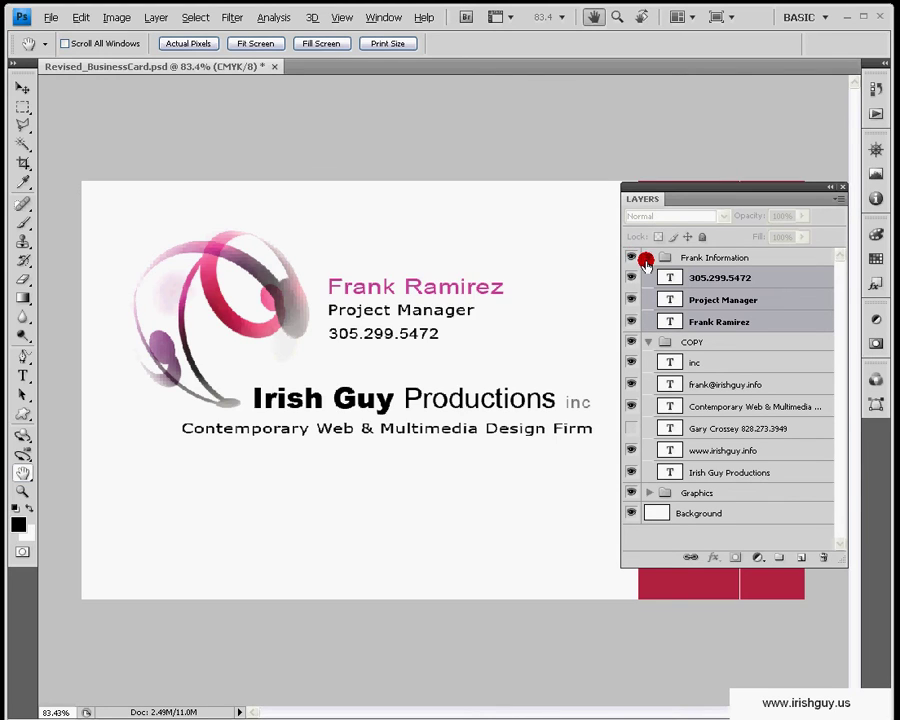
# Move the whole Information group to the empty lower-left corner of the card with the Move tool
pyautogui.click(705, 255)
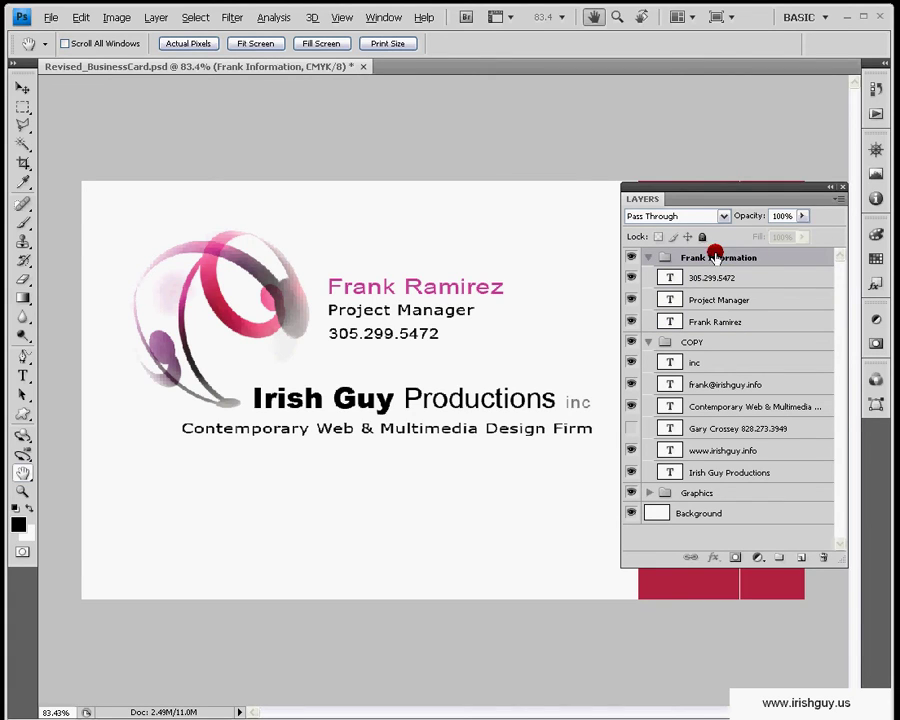
pyautogui.click(22, 87)
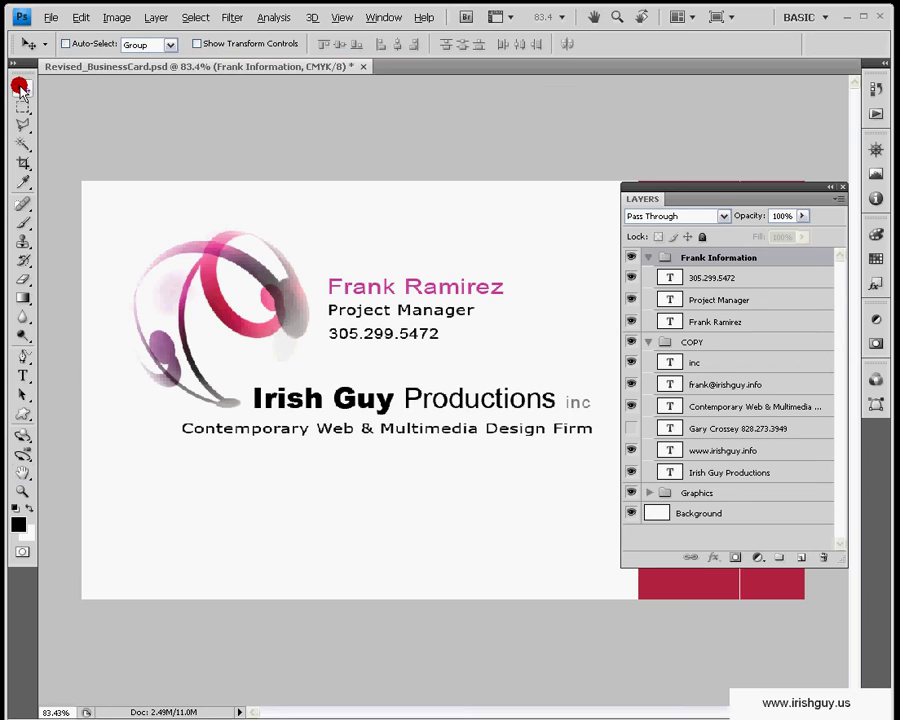
pyautogui.moveTo(381, 309); pyautogui.dragTo(156, 533)
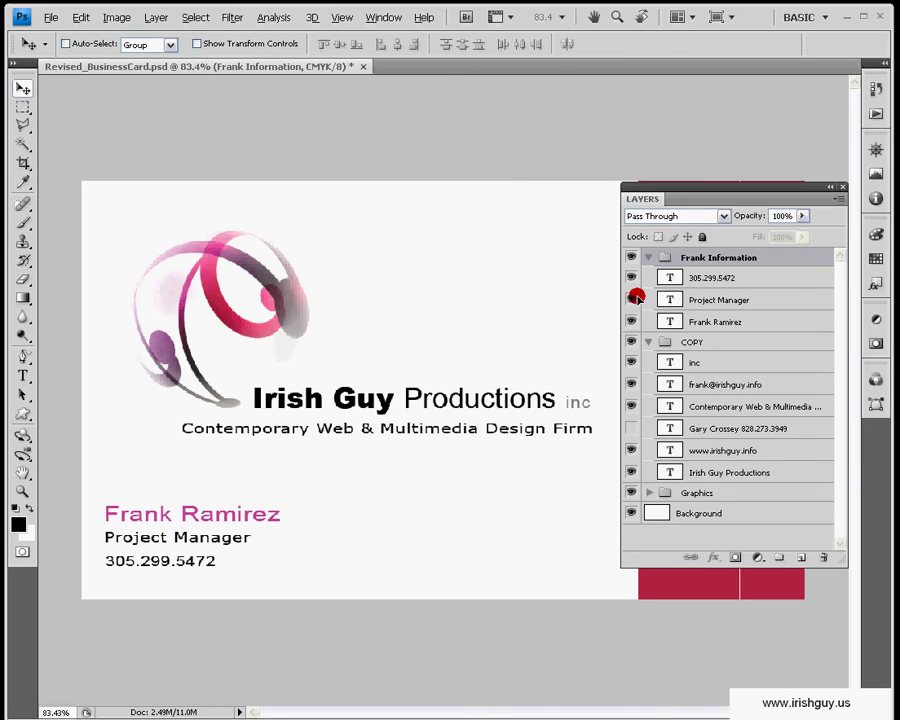
# Move the Project Manager and phone number layers together horizontally to the right, past the end of the card holder's name
pyautogui.click(703, 303)
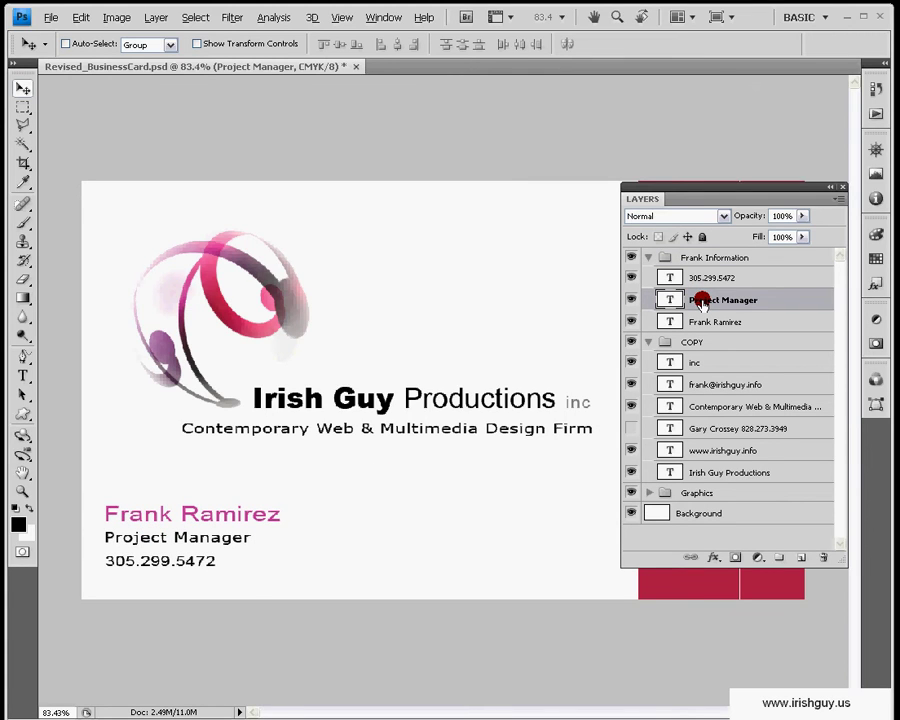
pyautogui.keyDown('shift'); pyautogui.click(707, 279); pyautogui.keyUp('shift')
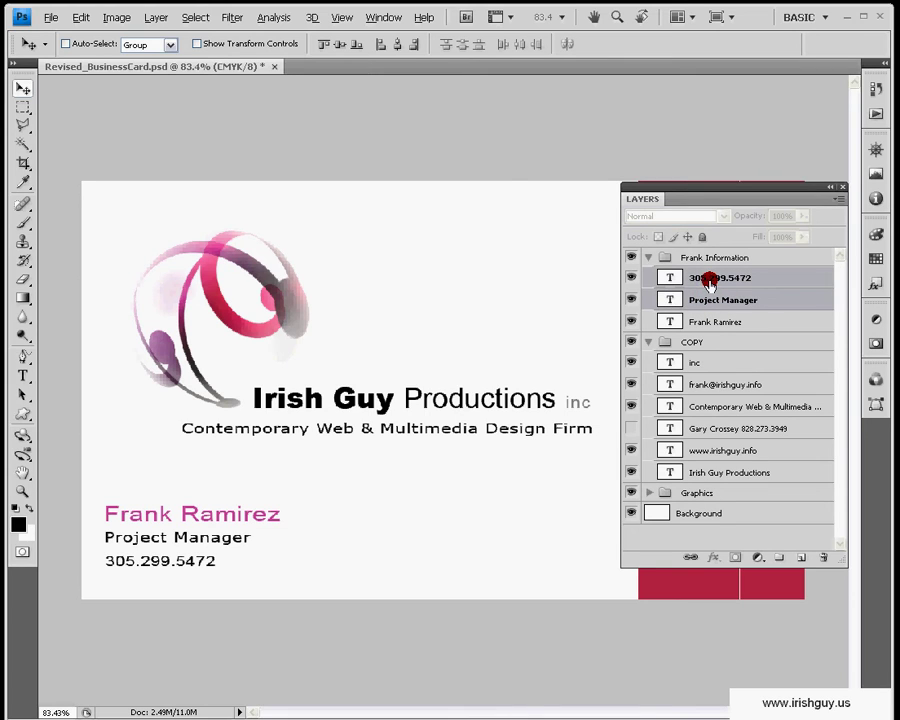
pyautogui.moveTo(163, 567); pyautogui.dragTo(345, 572)
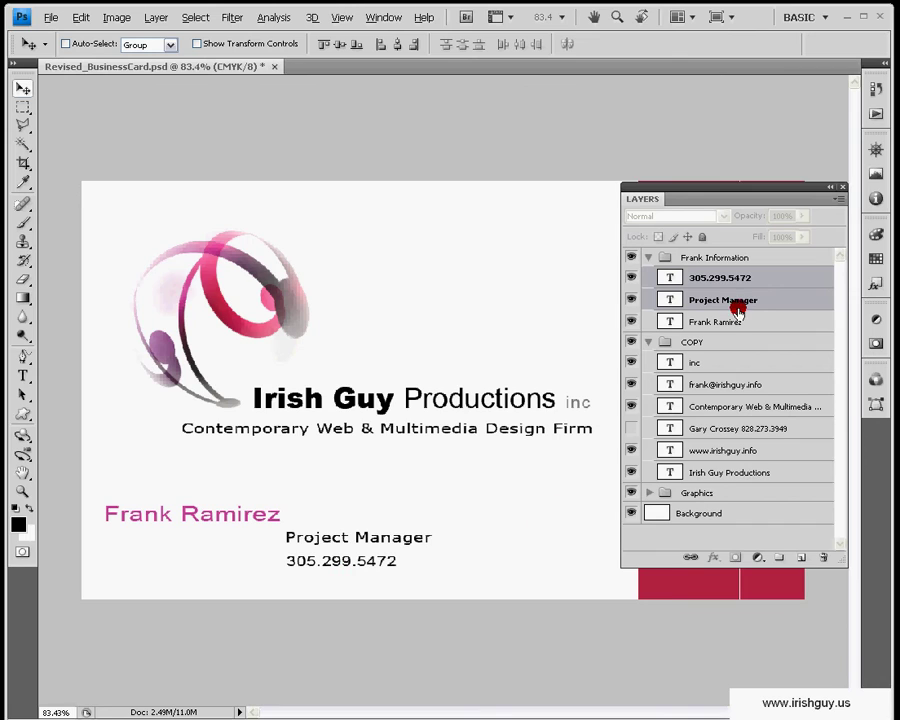
# Move the Information group above the company name, and move the Project Manager and name layers up and left of the phone number
pyautogui.click(714, 259)
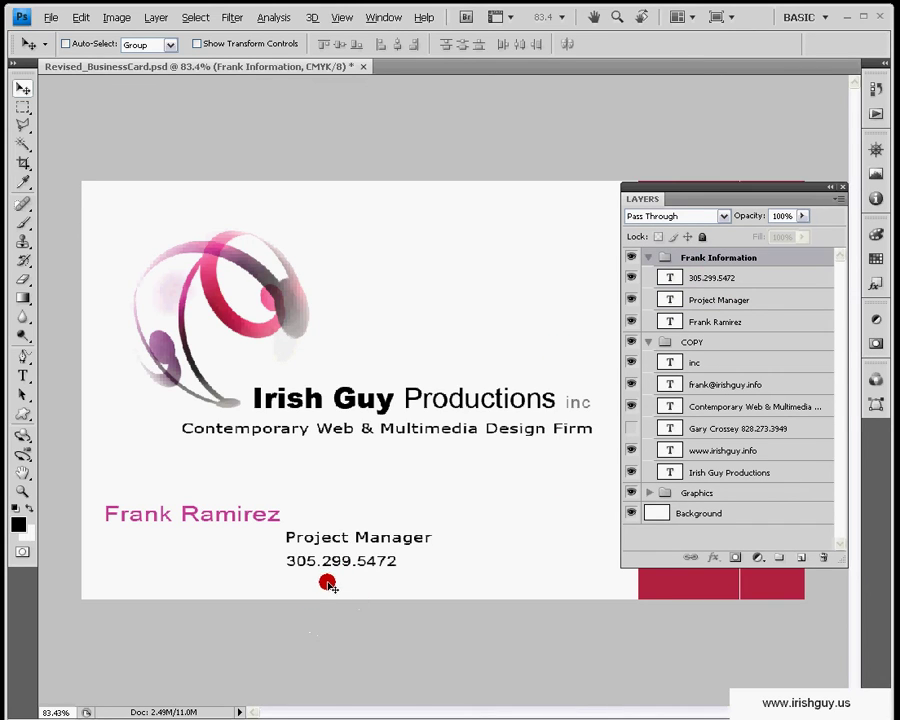
pyautogui.moveTo(381, 501); pyautogui.dragTo(476, 326)
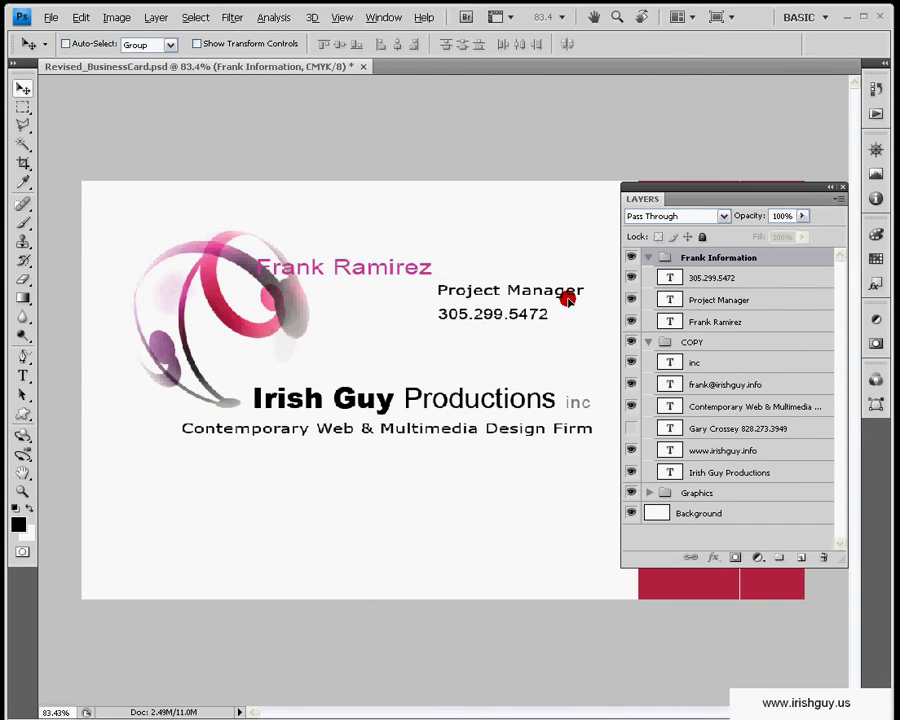
pyautogui.click(707, 301)
pyautogui.moveTo(447, 287); pyautogui.dragTo(483, 284)
pyautogui.keyDown('shift'); pyautogui.click(701, 322); pyautogui.keyUp('shift')
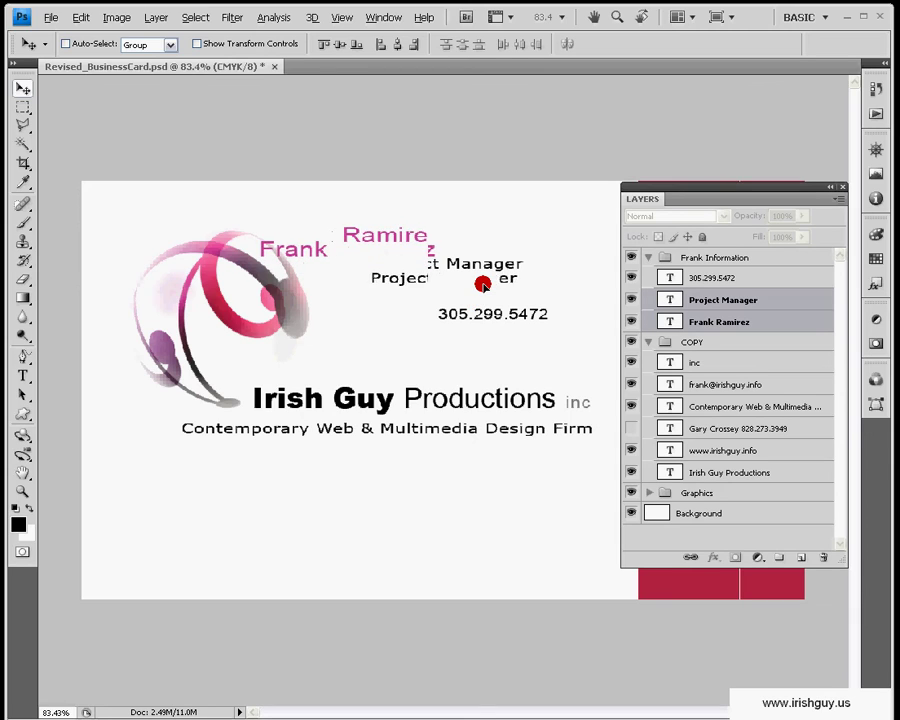
# Align the left edges of the phone number and Project Manager layers
pyautogui.click(714, 282)
pyautogui.keyDown('shift'); pyautogui.click(705, 299); pyautogui.keyUp('shift')
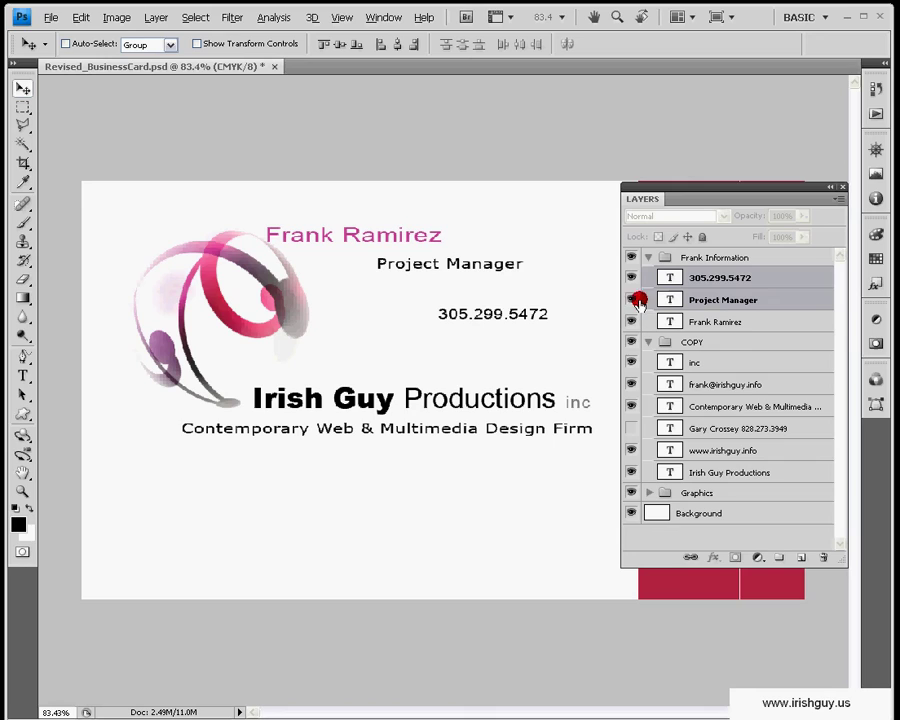
pyautogui.click(378, 44)
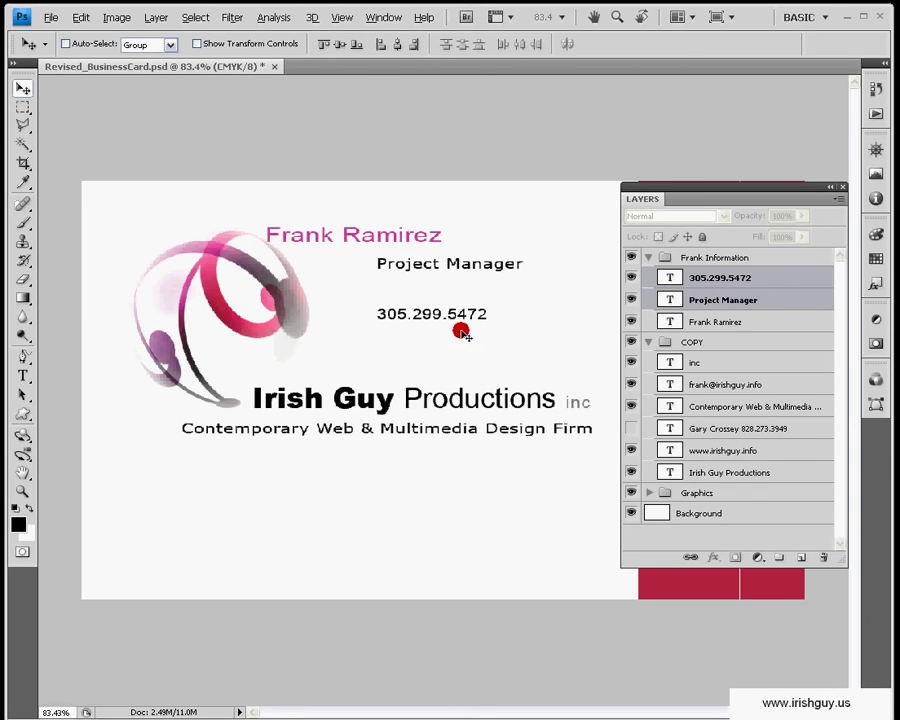
# Reorder the Information group's layers so the name is on top, Project Manager in the middle and the phone number last
pyautogui.click(690, 279)
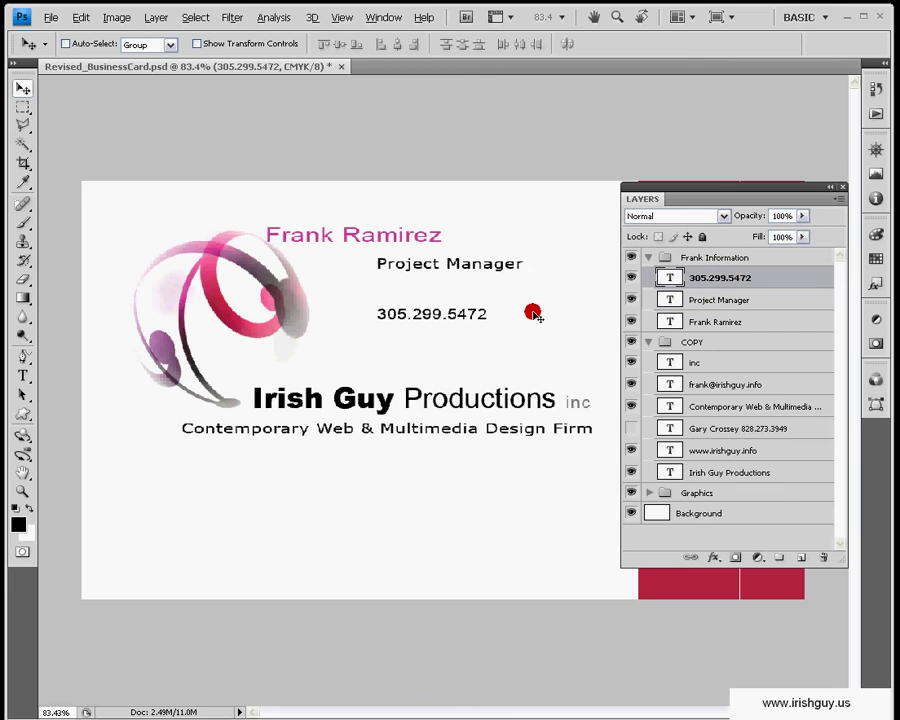
pyautogui.moveTo(715, 279)
pyautogui.mouseDown()
pyautogui.moveTo(713, 311)
pyautogui.moveTo(710, 272)
pyautogui.mouseUp()
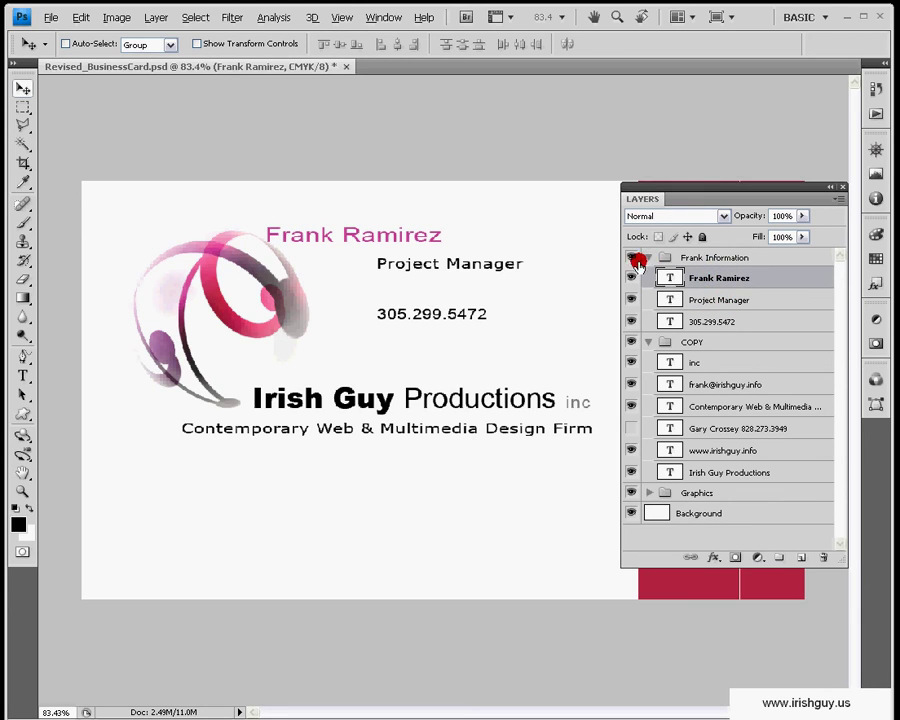
# Nudge the phone number layer up until it sits directly beneath the Project Manager line
pyautogui.click(705, 320)
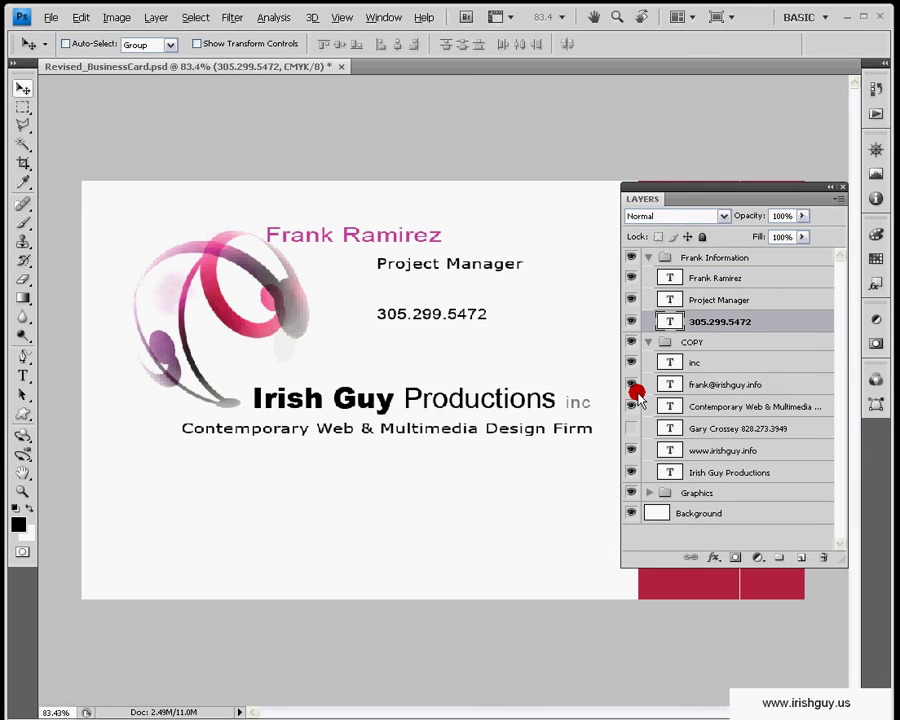
pyautogui.hotkey('shift', 'Up')
pyautogui.hotkey('shift', 'Up')
pyautogui.hotkey('shift', 'Up')
pyautogui.press('Up')
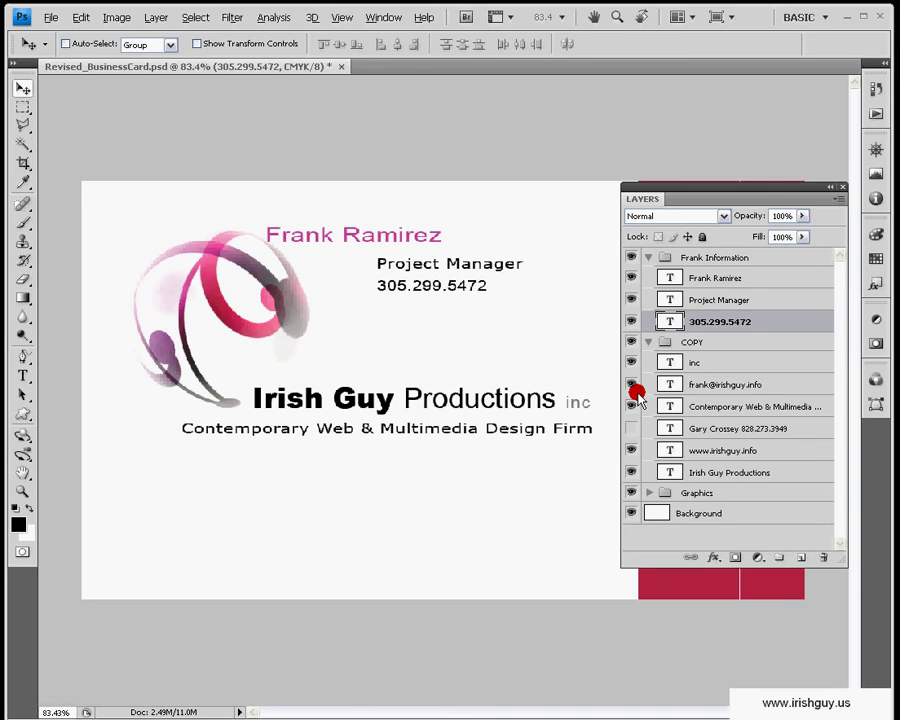
# Move the Project Manager and phone number layers together to the left so they start beneath the card holder's surname
pyautogui.keyDown('shift'); pyautogui.click(722, 301); pyautogui.keyUp('shift')
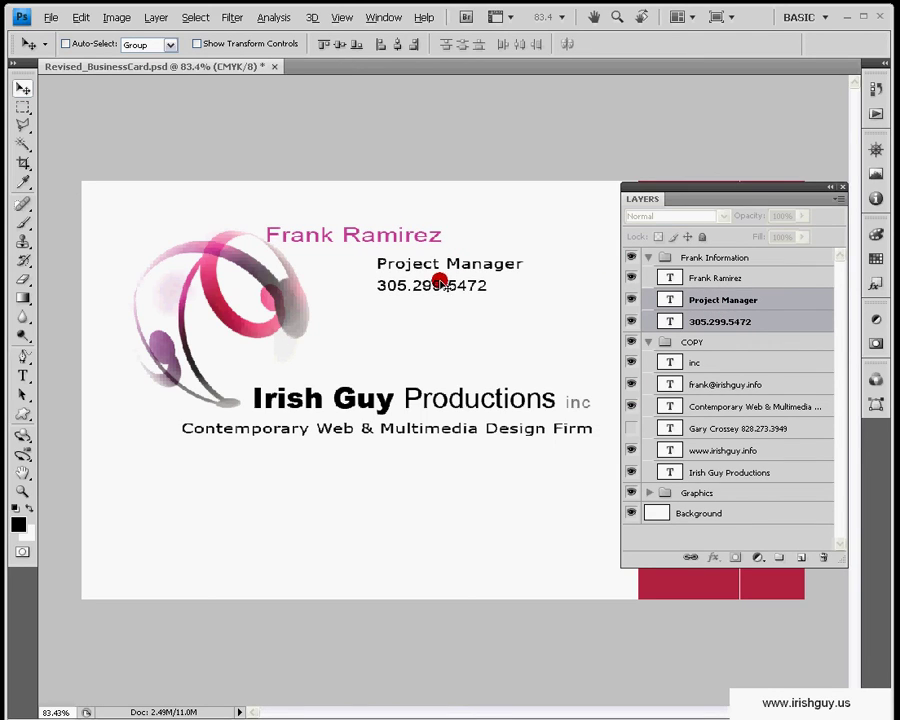
pyautogui.hotkey('shift', 'Left')
pyautogui.hotkey('shift', 'Left')
pyautogui.hotkey('shift', 'Left')
pyautogui.hotkey('shift', 'Left')
pyautogui.hotkey('shift', 'Left')
pyautogui.hotkey('shift', 'Left')
pyautogui.hotkey('shift', 'Left')
pyautogui.hotkey('shift', 'Left')
pyautogui.hotkey('shift', 'Left')
pyautogui.hotkey('shift', 'Left')
pyautogui.hotkey('shift', 'Left')
pyautogui.hotkey('shift', 'Left')
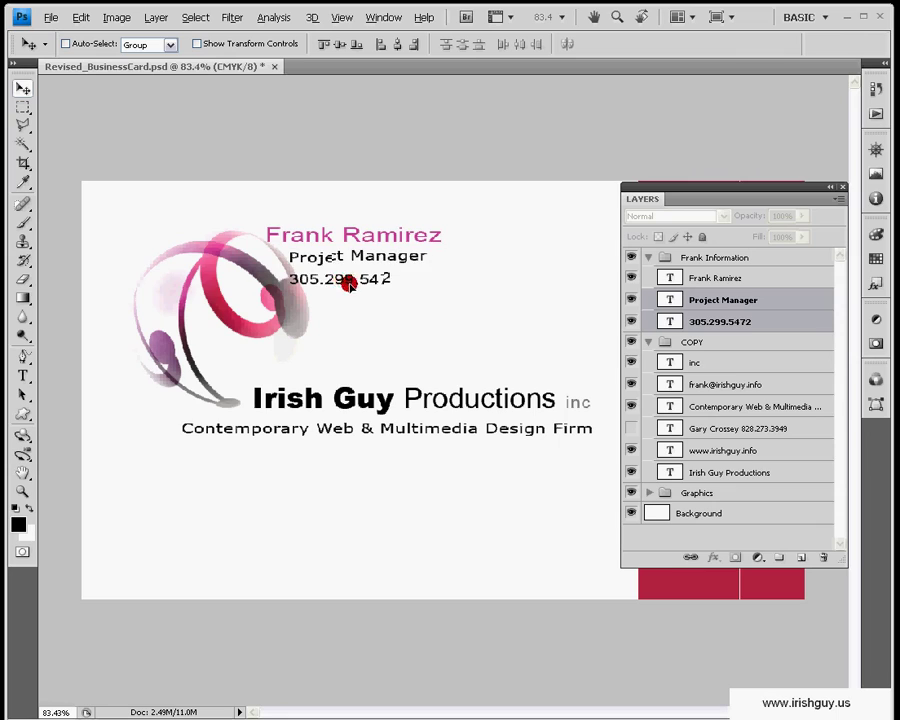
pyautogui.hotkey('shift', 'Right')
pyautogui.hotkey('shift', 'Right')
pyautogui.hotkey('shift', 'Right')
pyautogui.hotkey('shift', 'Right')
pyautogui.hotkey('shift', 'Right')
pyautogui.hotkey('shift', 'Right')
pyautogui.hotkey('shift', 'Right')
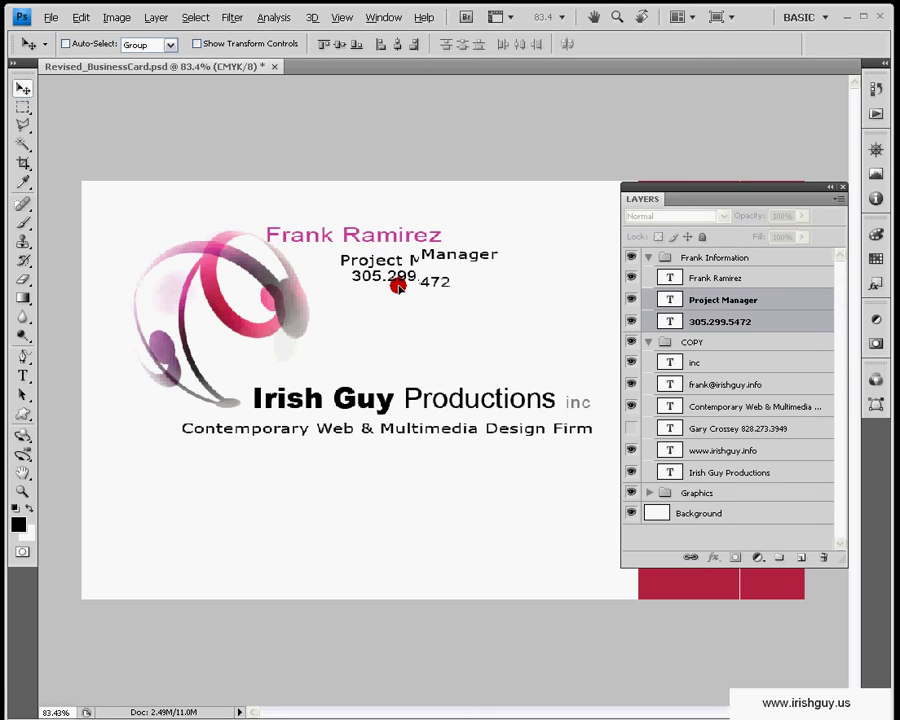
pyautogui.moveTo(398, 286); pyautogui.dragTo(400, 287)
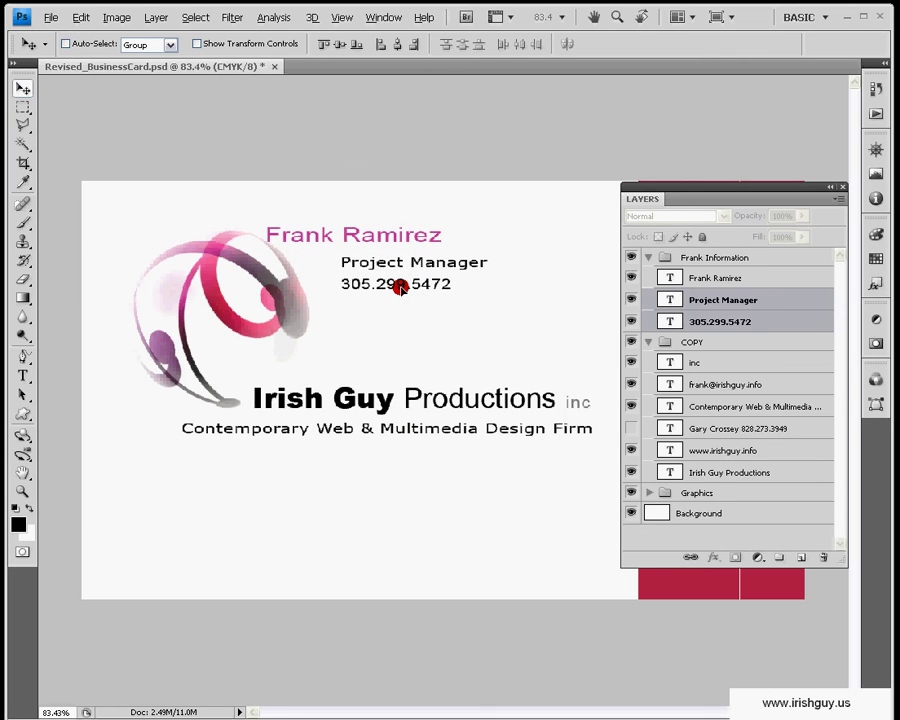
# Nudge the Project Manager and phone number layers in small steps, and move them up close beneath the card holder's name
pyautogui.press('Right')
pyautogui.press('Right')
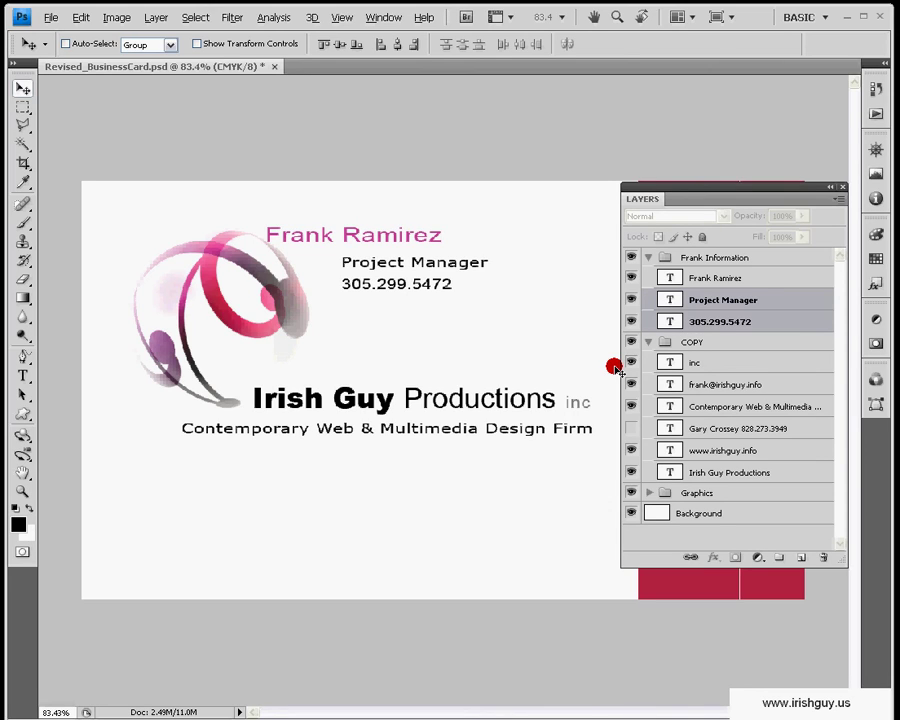
pyautogui.press('Up')
pyautogui.press('Up')
pyautogui.press('Up')
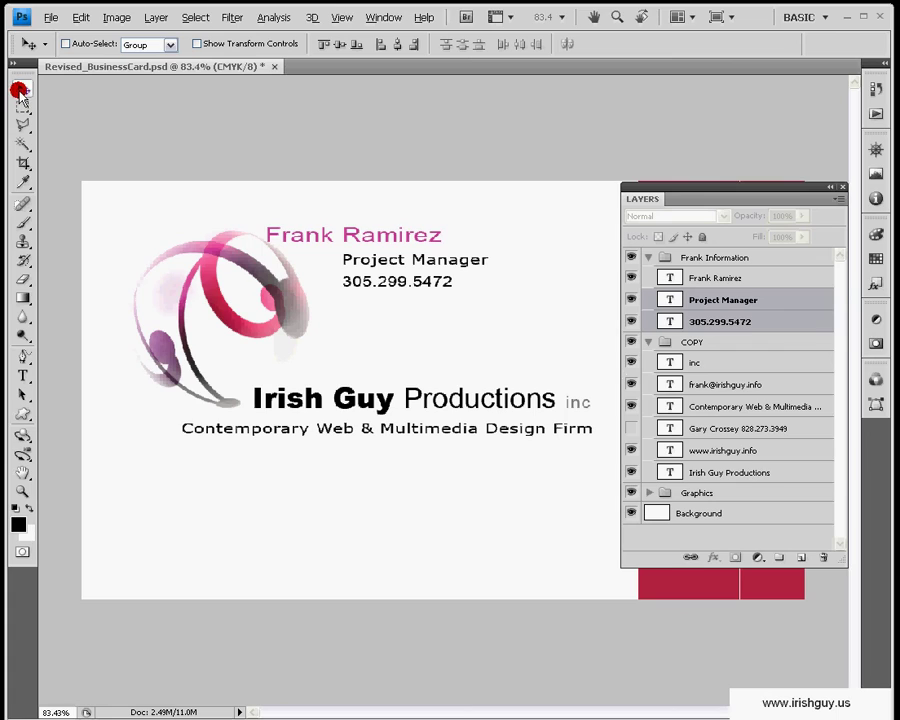
pyautogui.press('Down')
pyautogui.press('Down')
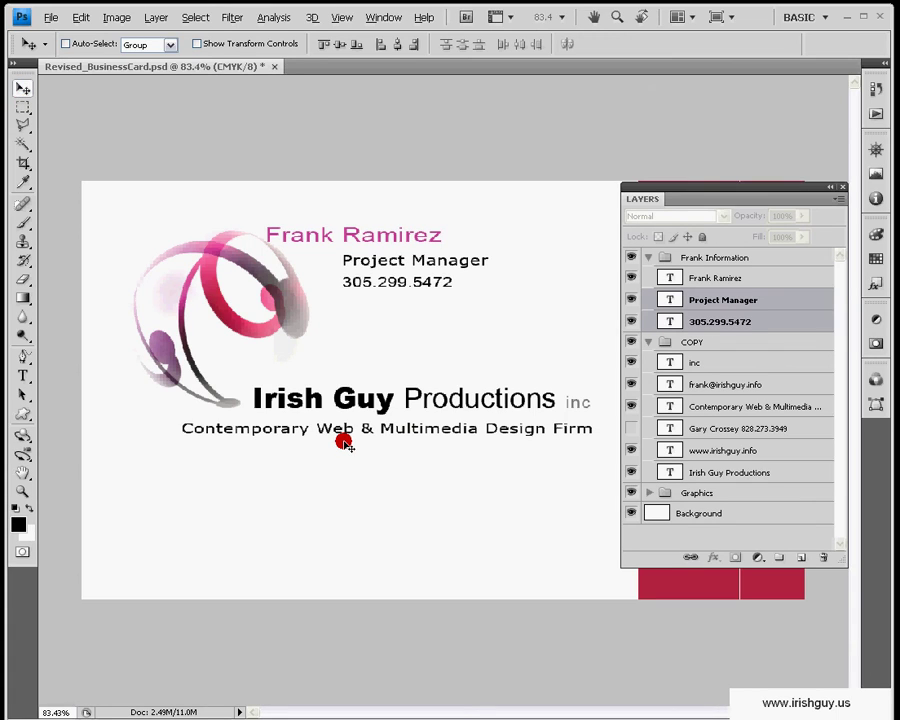
pyautogui.press('Down')
pyautogui.press('Left')
pyautogui.press('Left')
pyautogui.press('Right')
pyautogui.press('Right')
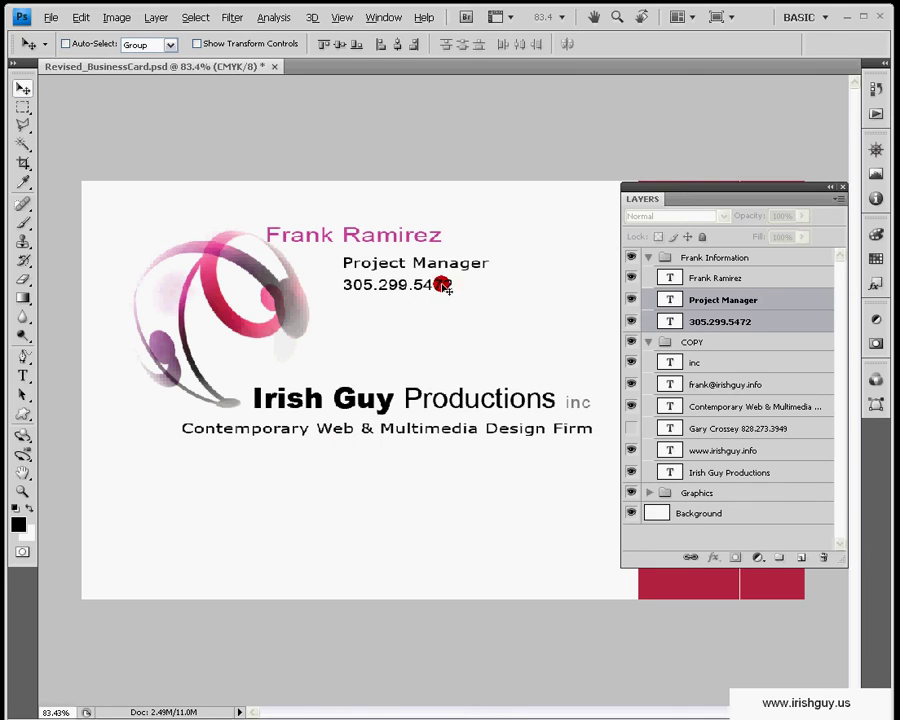
pyautogui.moveTo(406, 303); pyautogui.dragTo(416, 273)
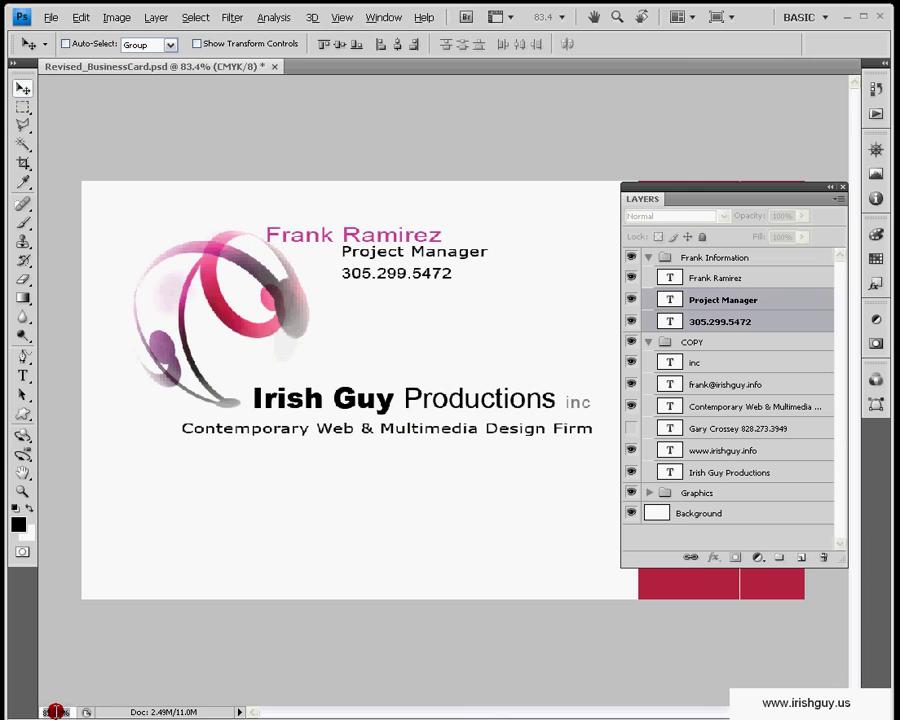
# Zoom in on the contact text and nudge Project Manager and the phone number right to line up with the surname's first letter
pyautogui.click(22, 474)
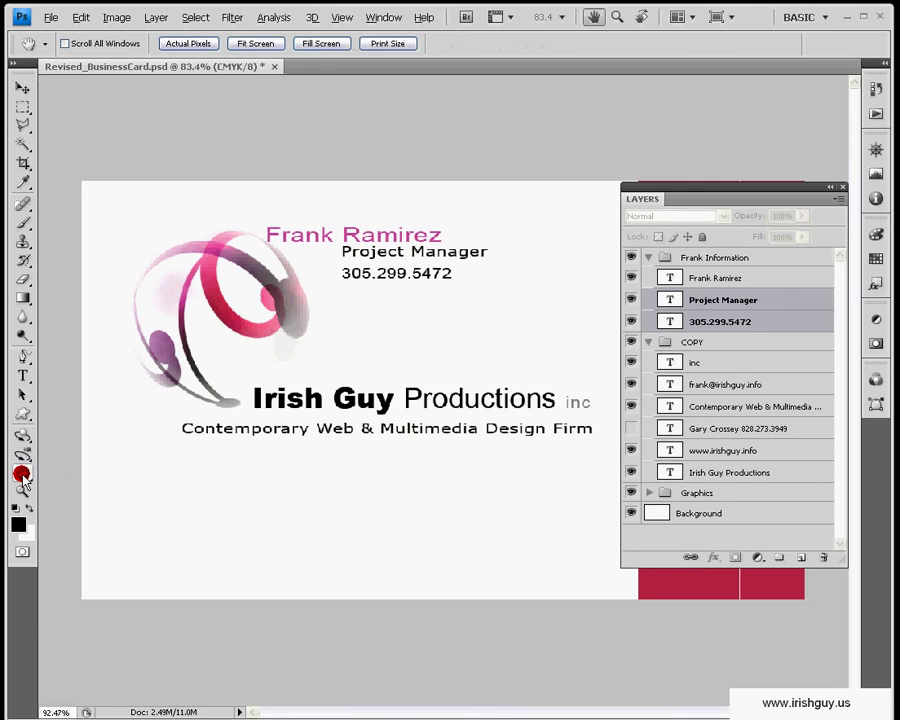
pyautogui.press('Return')
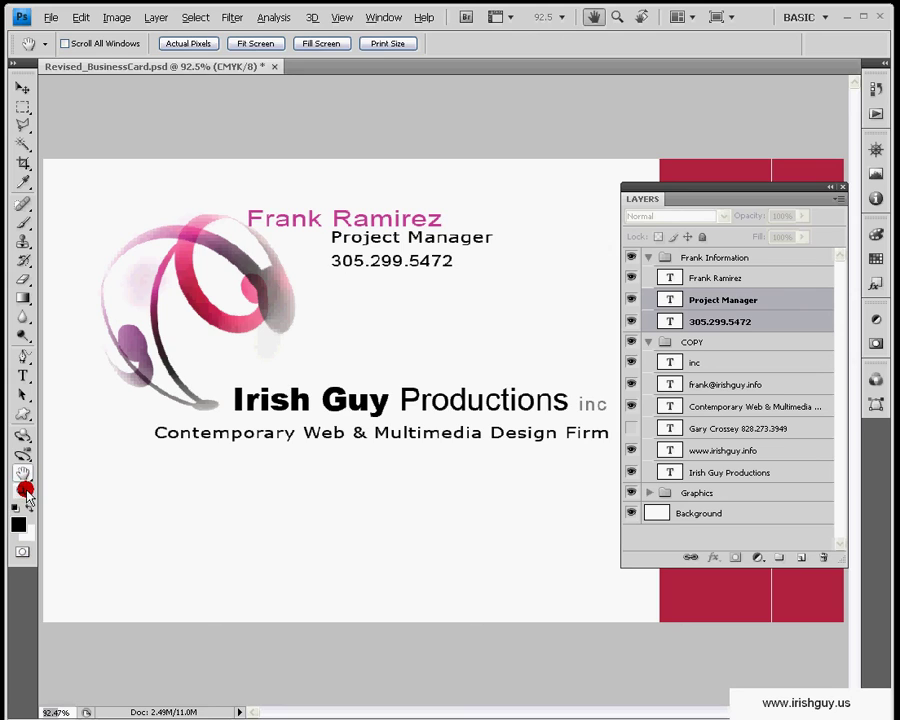
pyautogui.doubleClick(20, 494)
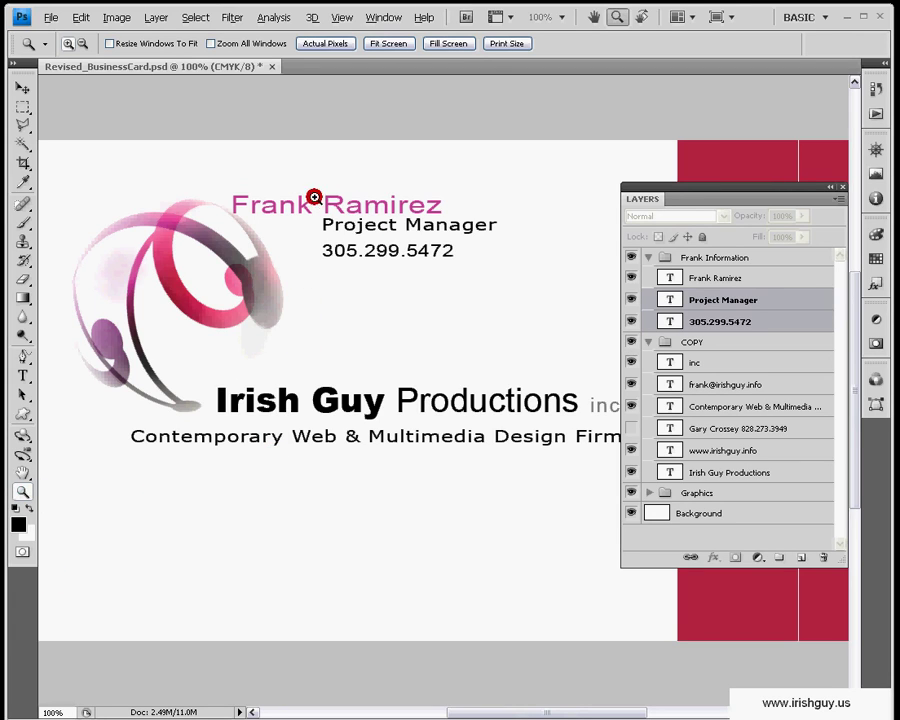
pyautogui.moveTo(287, 168); pyautogui.dragTo(477, 293)
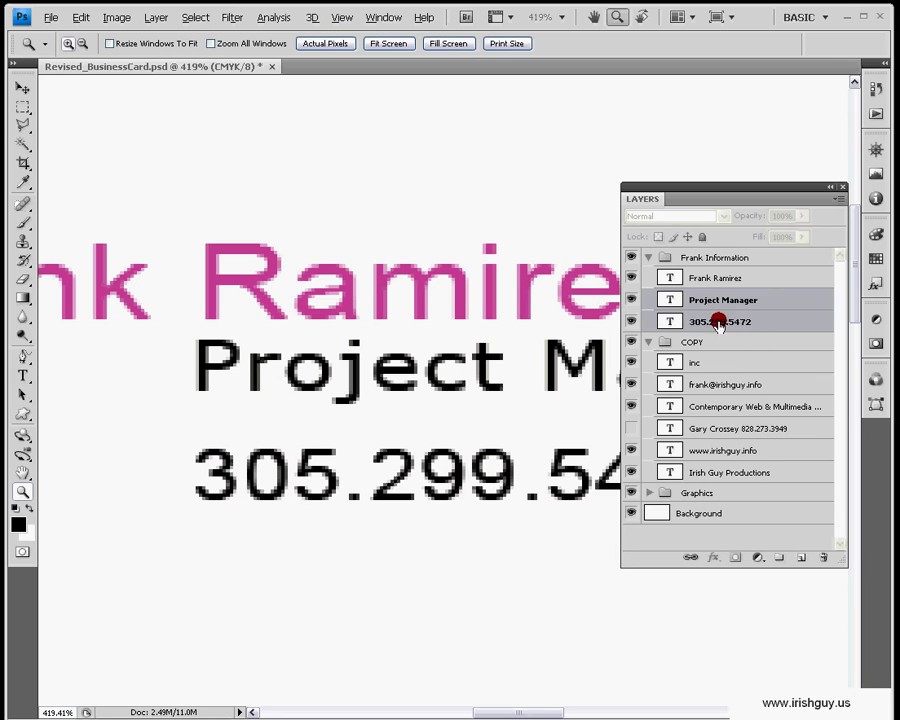
pyautogui.click(22, 87)
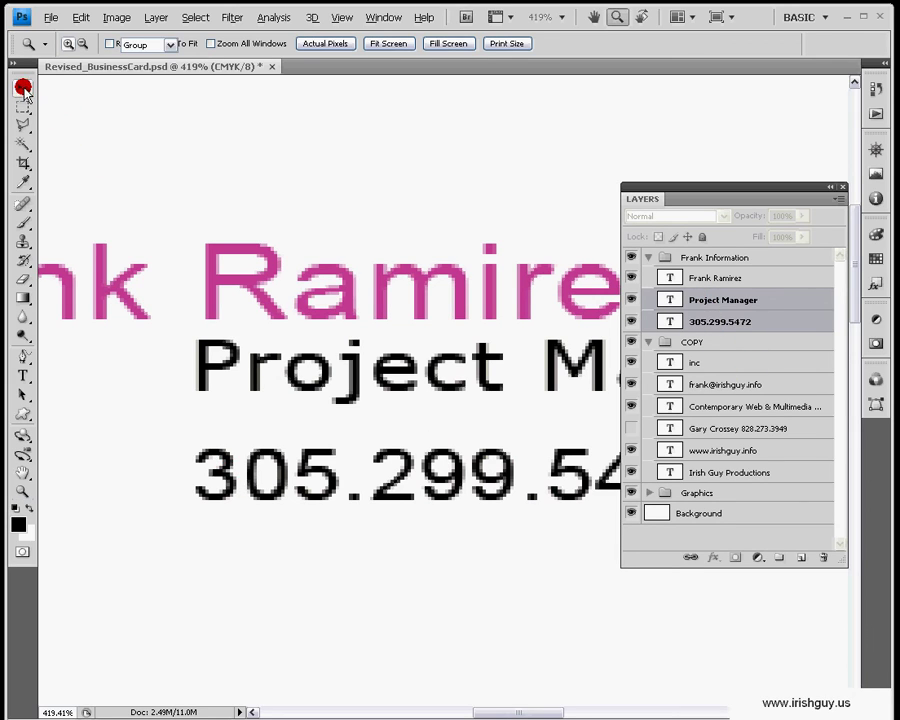
pyautogui.press('Right')
pyautogui.press('Right')
pyautogui.press('Right')
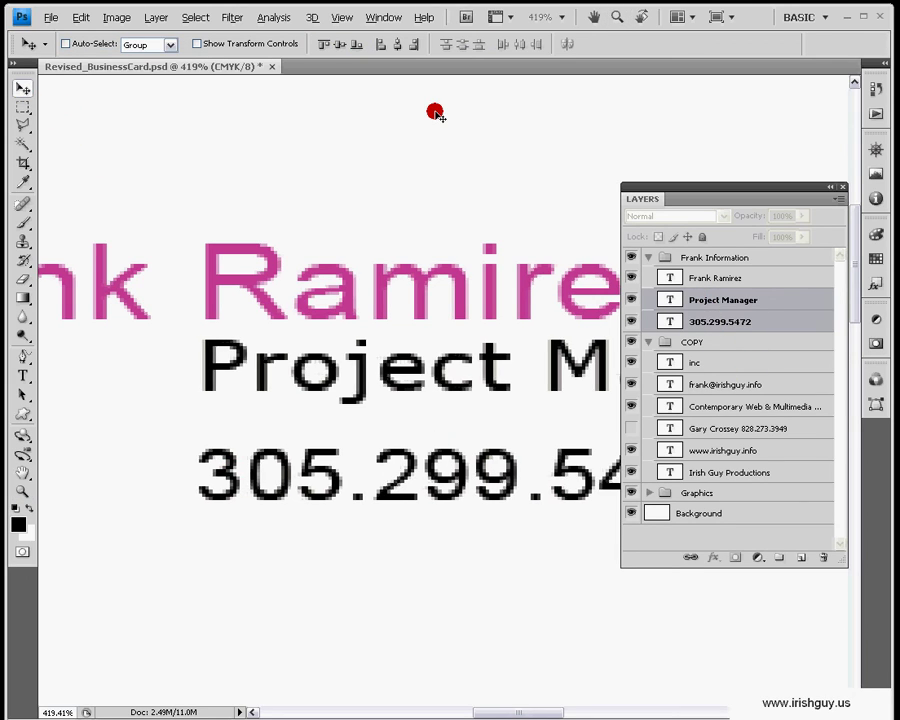
# Nudge the Project Manager and phone number layers down to widen the gap below the card holder's name
pyautogui.press('Down')
pyautogui.press('Down')
pyautogui.press('Down')
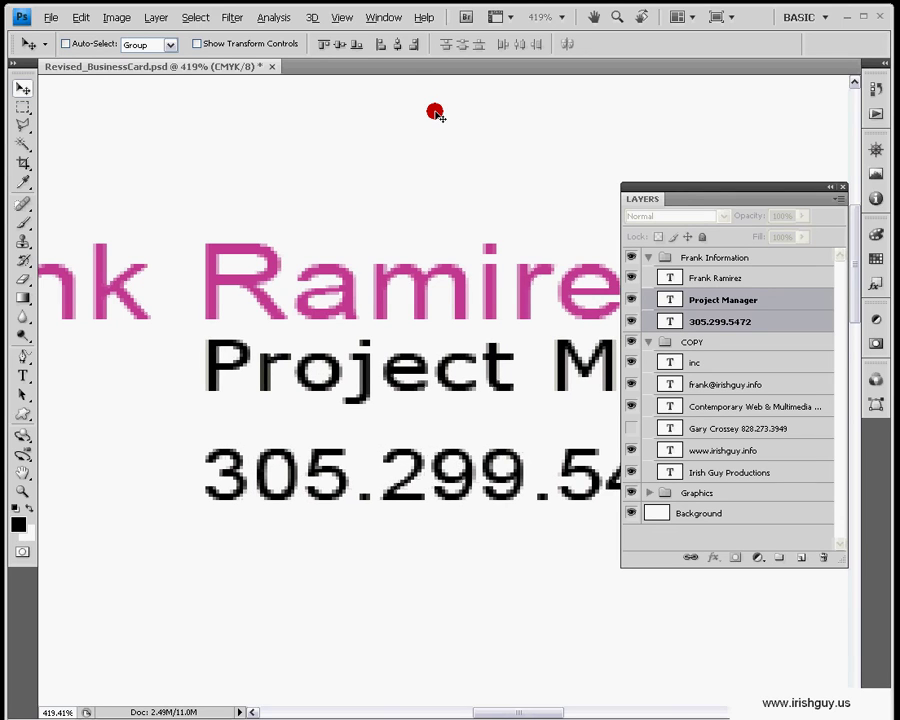
pyautogui.press('Down')
pyautogui.press('Down')
pyautogui.press('Down')
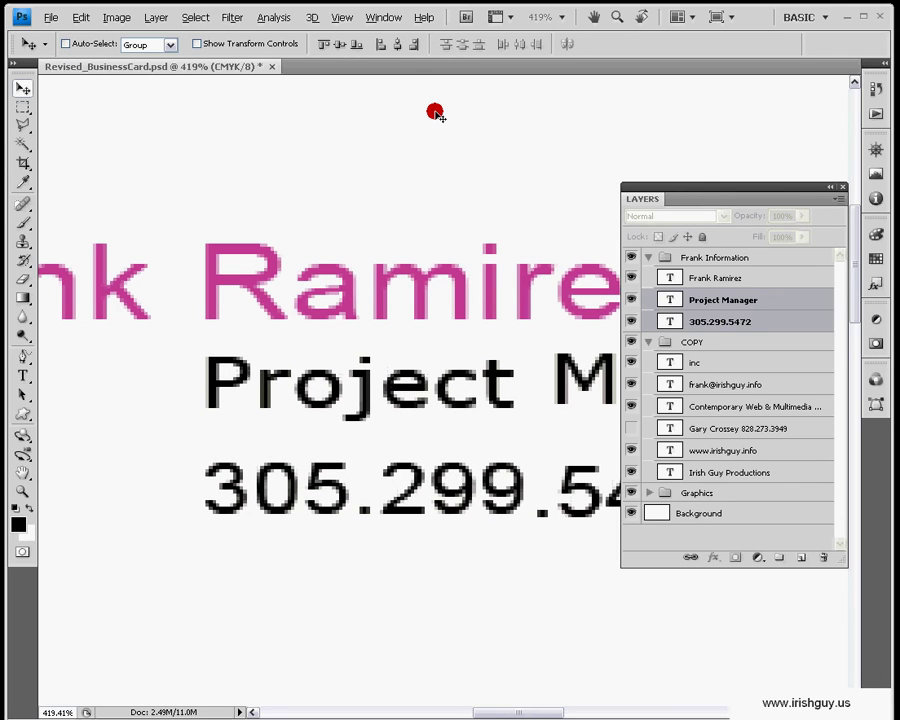
pyautogui.press('Down')
pyautogui.press('Down')
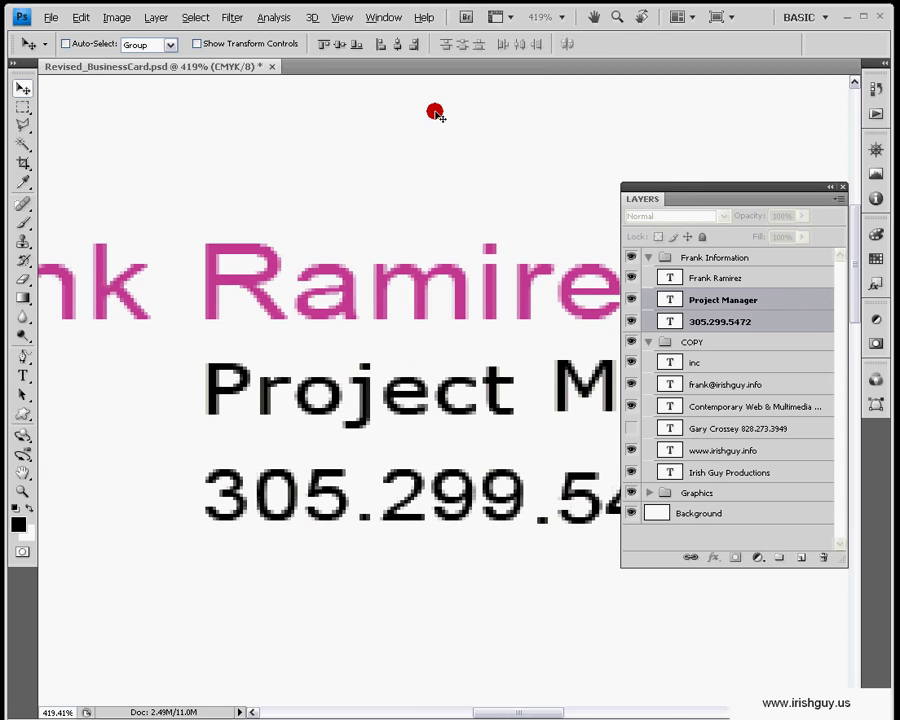
# Return to 100% zoom, collapse the Information group and move it as a whole to the blank area beside the logo, above the company name
pyautogui.doubleClick(21, 489)
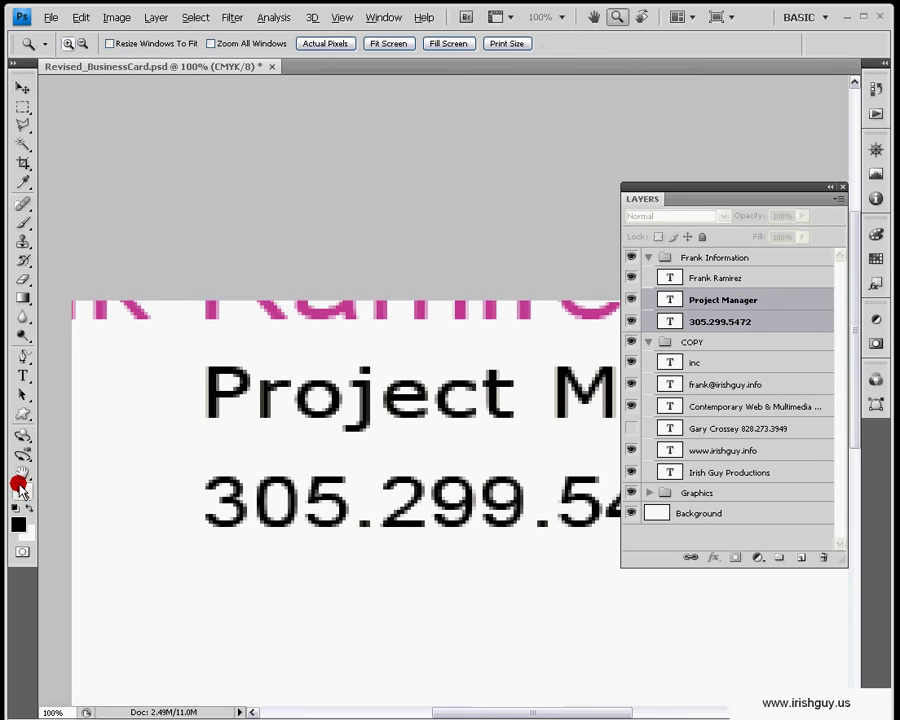
pyautogui.click(714, 257)
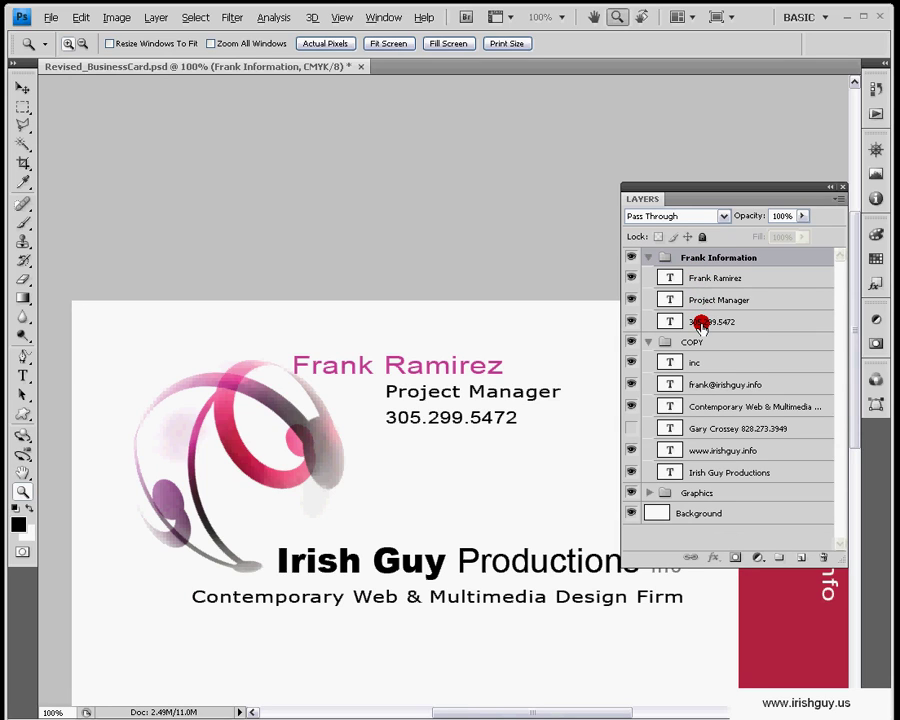
pyautogui.click(649, 257)
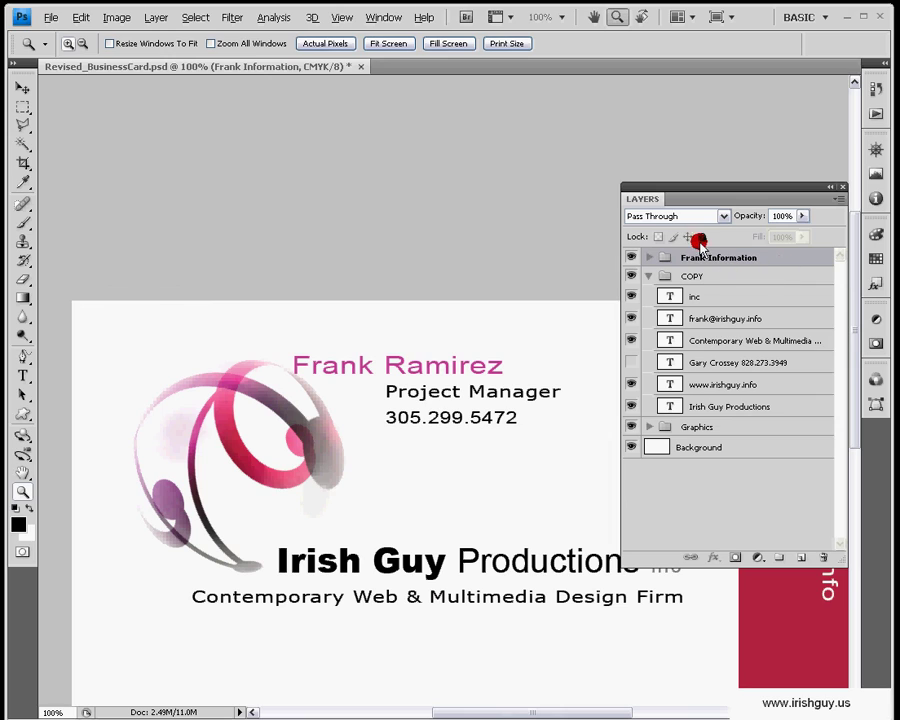
pyautogui.click(675, 258)
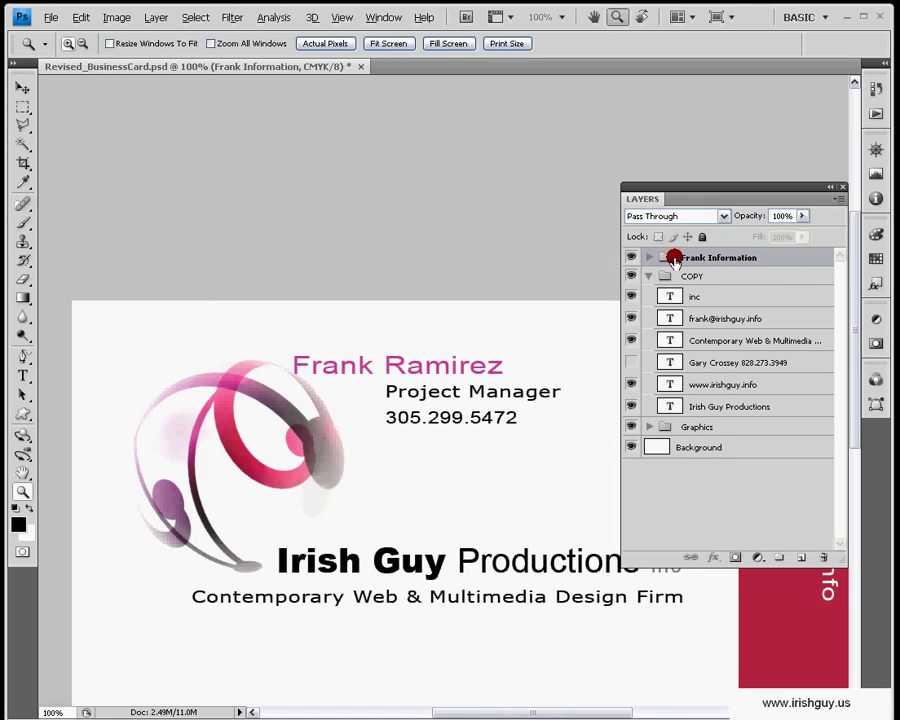
pyautogui.click(20, 88)
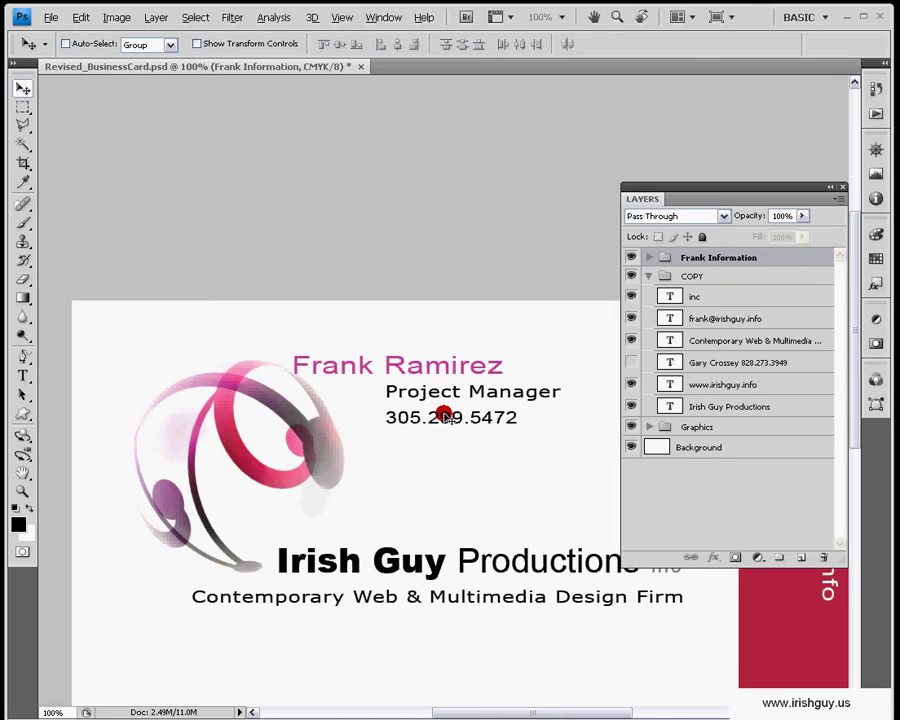
pyautogui.moveTo(431, 451); pyautogui.dragTo(430, 495)
pyautogui.moveTo(425, 513); pyautogui.dragTo(475, 410)
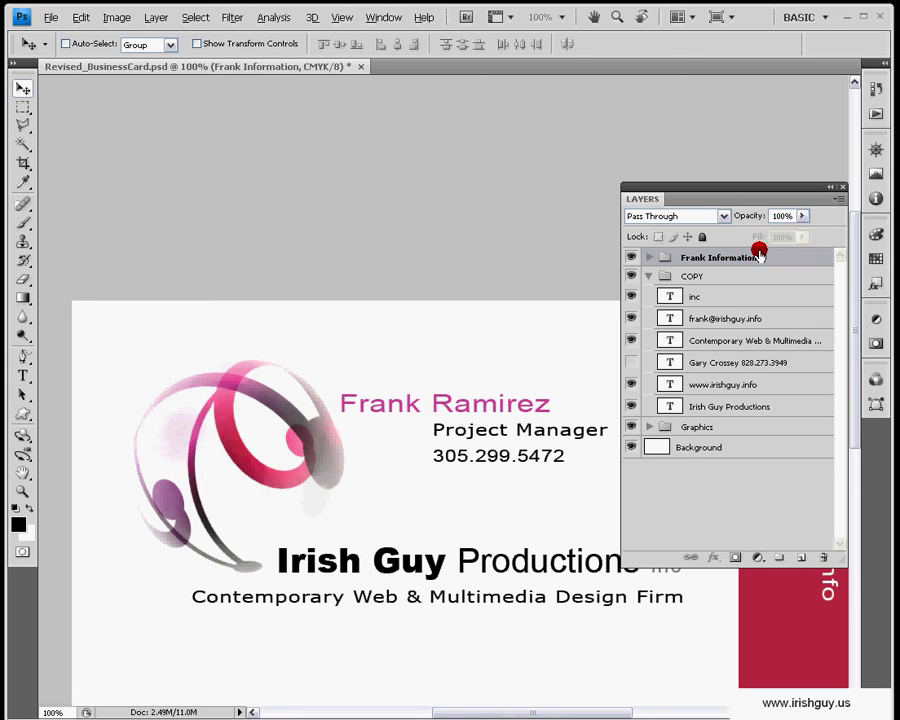
# Toggle the Information group's visibility off and on, and leave the group hidden
pyautogui.click(630, 257)
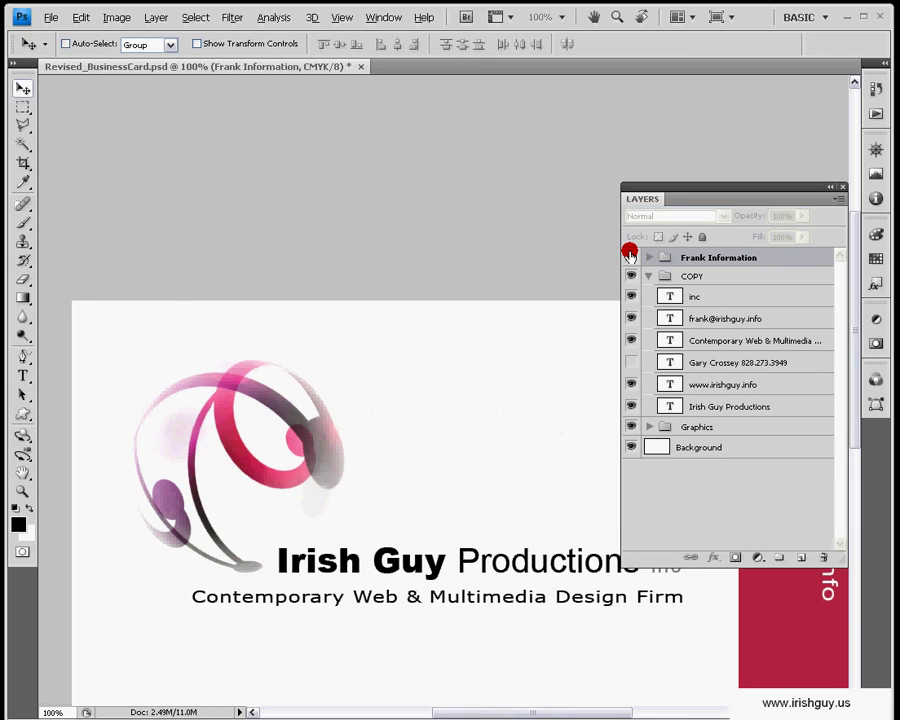
pyautogui.click(630, 257)
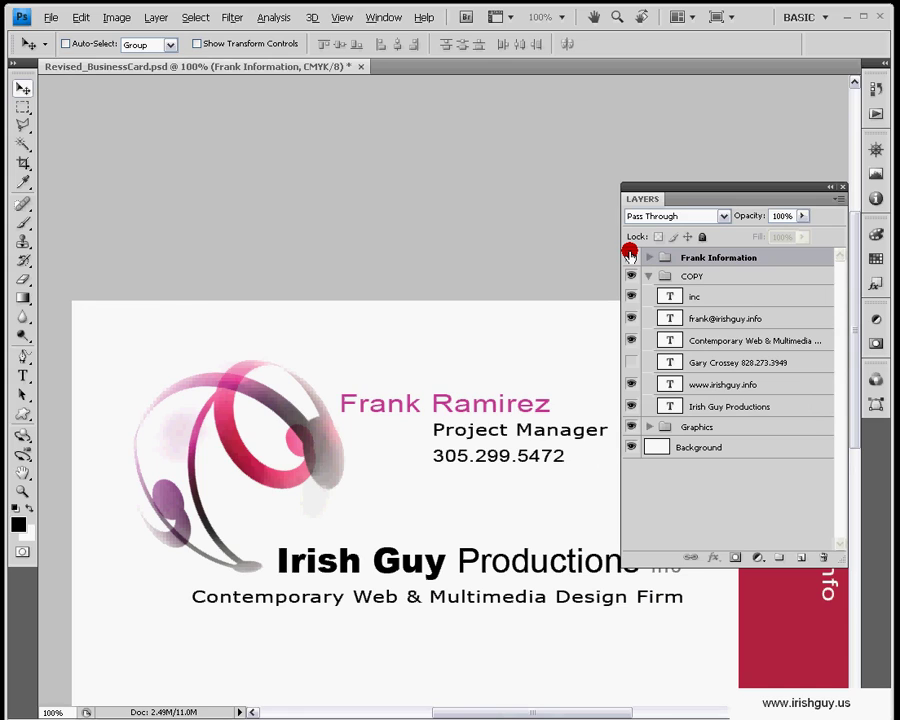
pyautogui.click(630, 257)
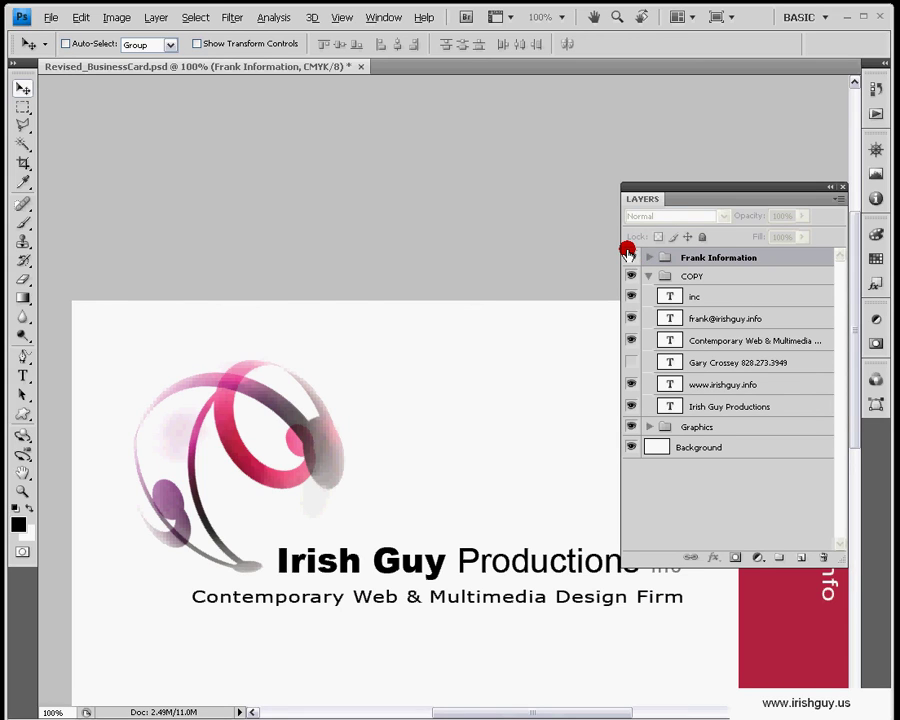
pyautogui.click(630, 257)
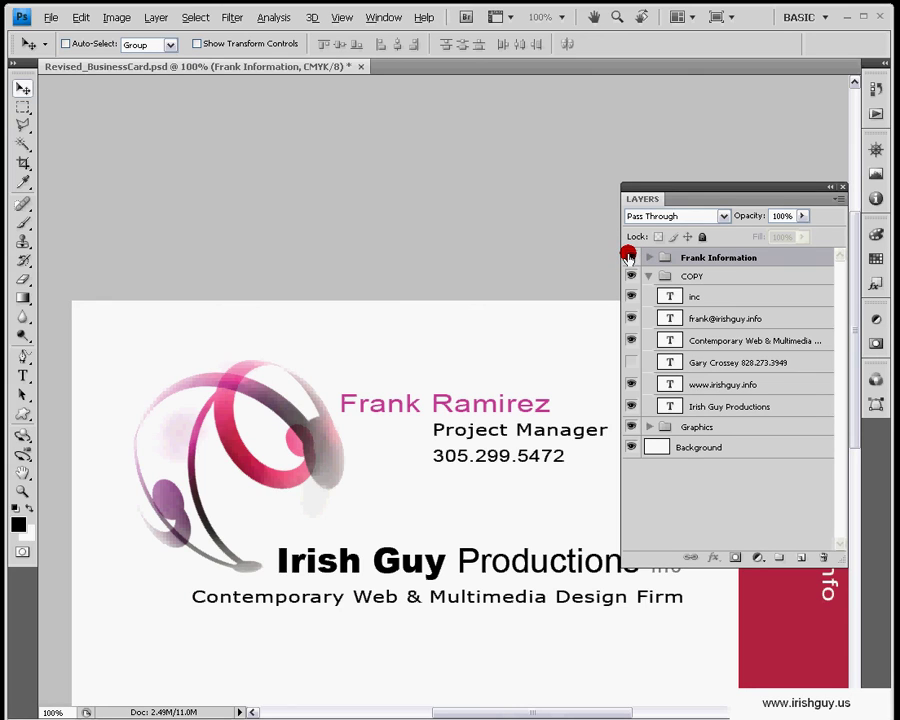
pyautogui.click(630, 257)
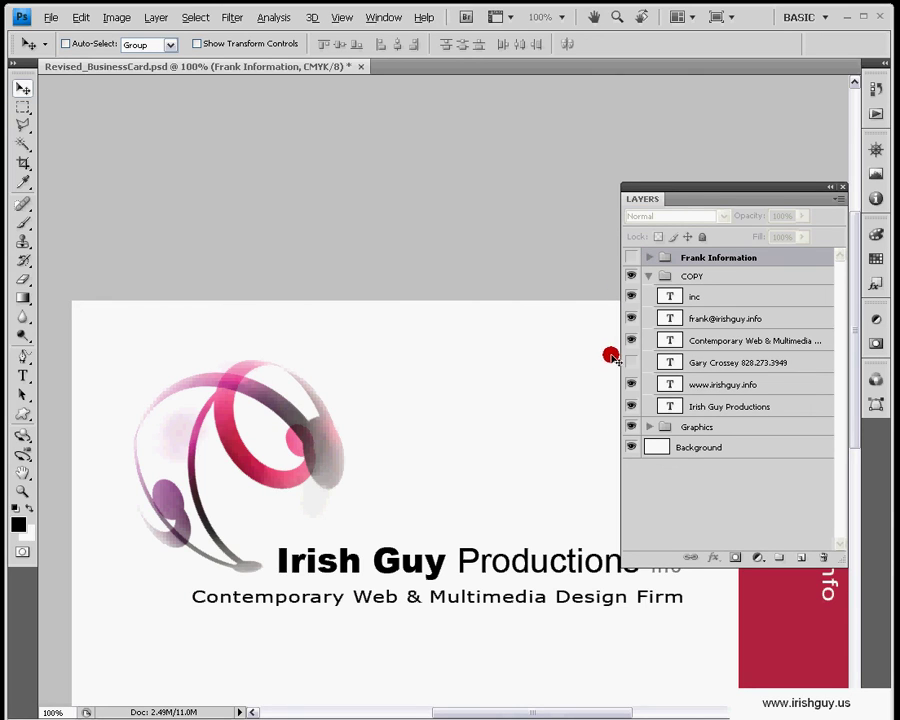
# Move the Layers panel up to uncover more of the card, and expand the Information group to show its layers
pyautogui.moveTo(701, 194); pyautogui.dragTo(656, 109)
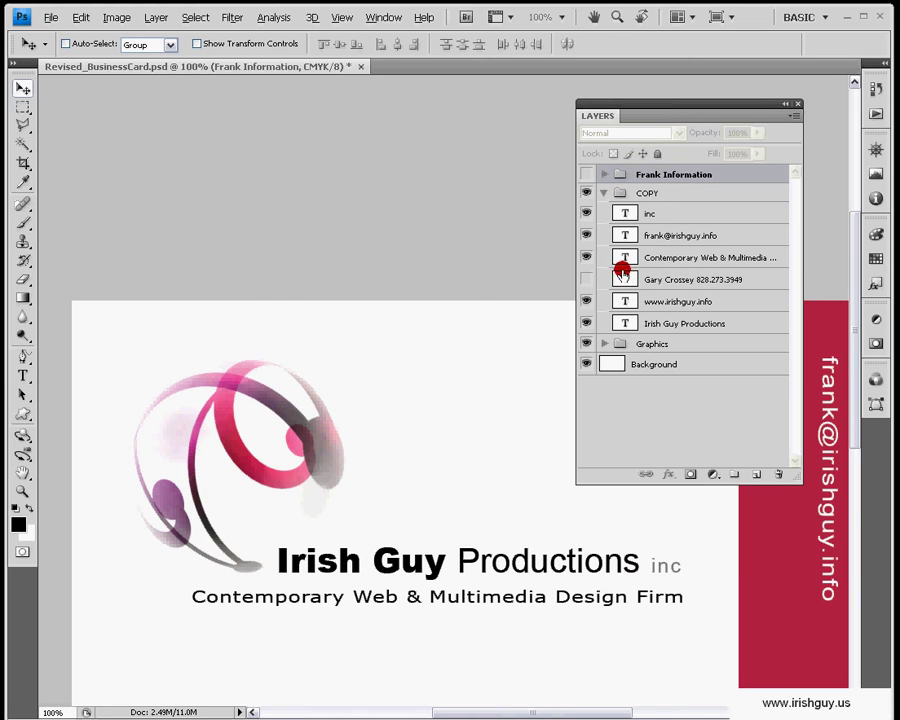
pyautogui.click(604, 175)
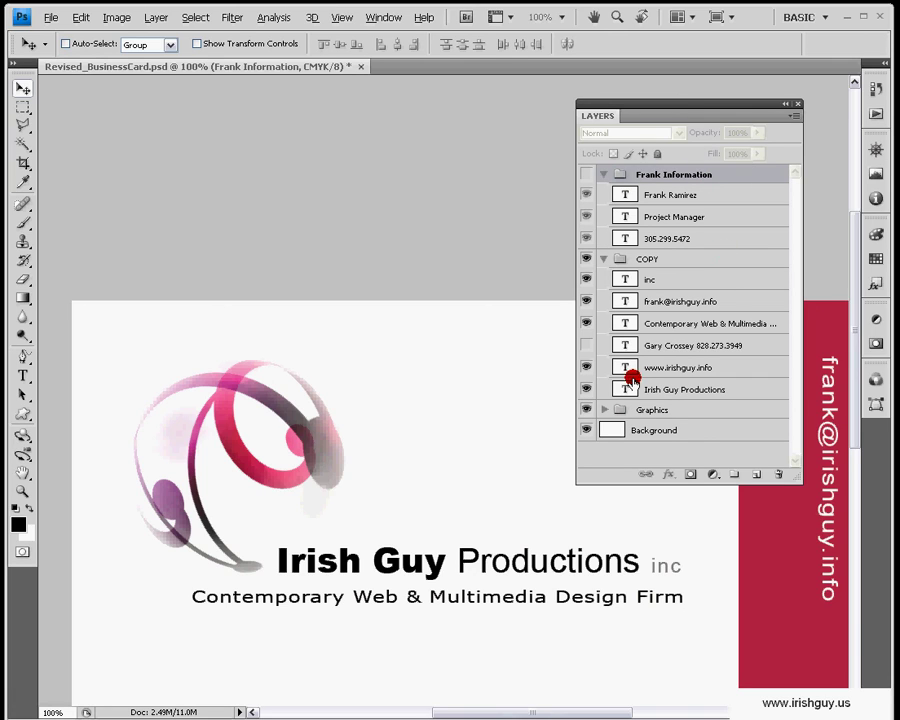